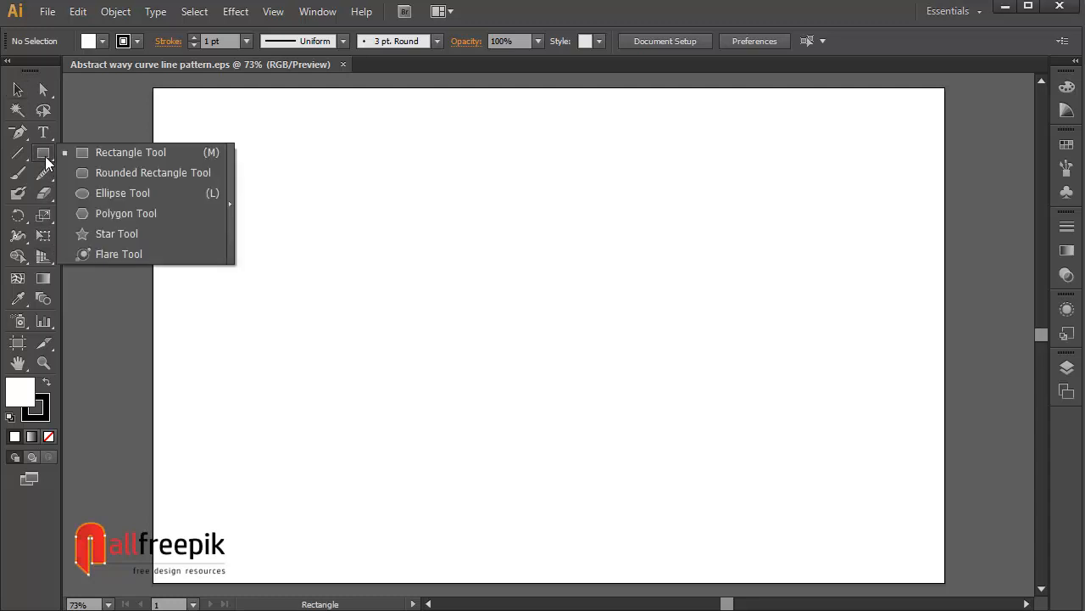
- Draw a small circle near the artboard's centre with no fill and a 14 pt black stroke
left_click_drag(464, 292, 559, 386)
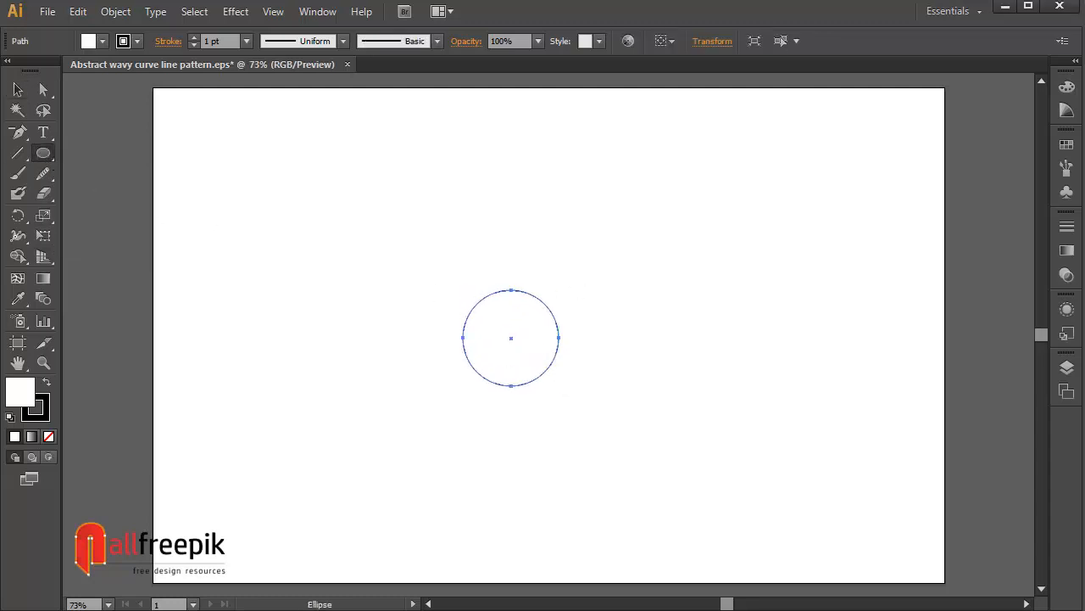
left_click(18, 89)
left_click(246, 41)
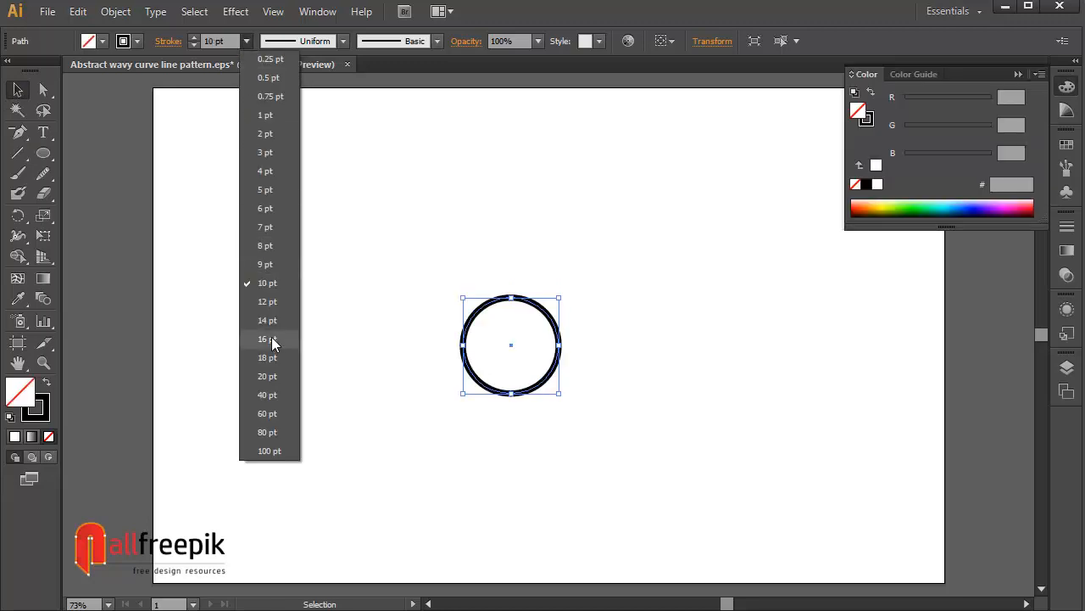
left_click(270, 320)
left_click(600, 285)
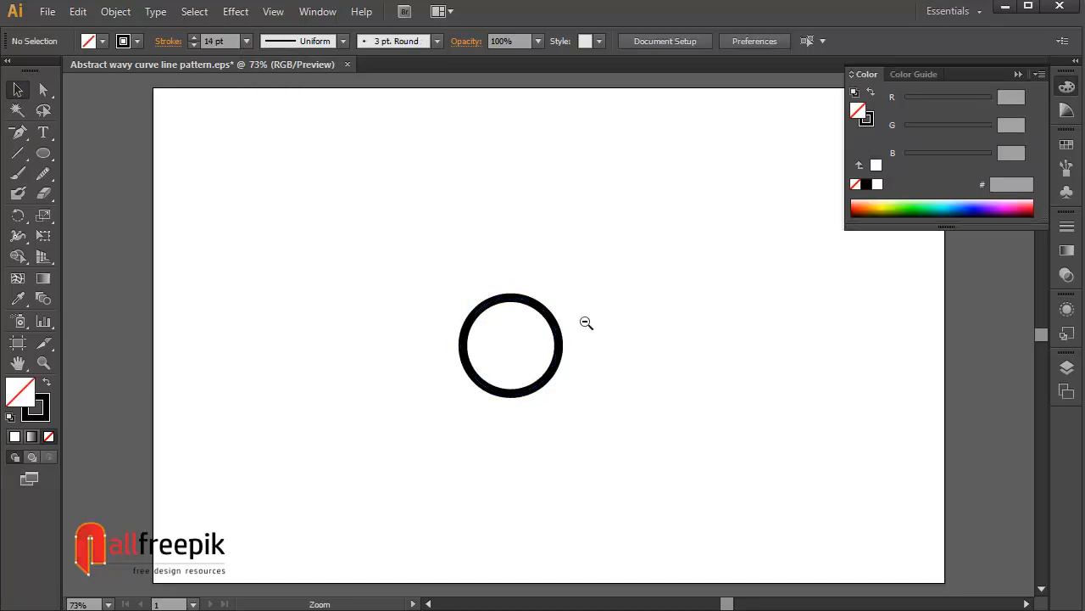
- Copy the circle, paste the duplicate in front, and enlarge it from its centre to about 1007 px in diameter
left_click(585, 321, "ctrl+alt")
left_click(561, 324, "ctrl+alt")
left_click(520, 355)
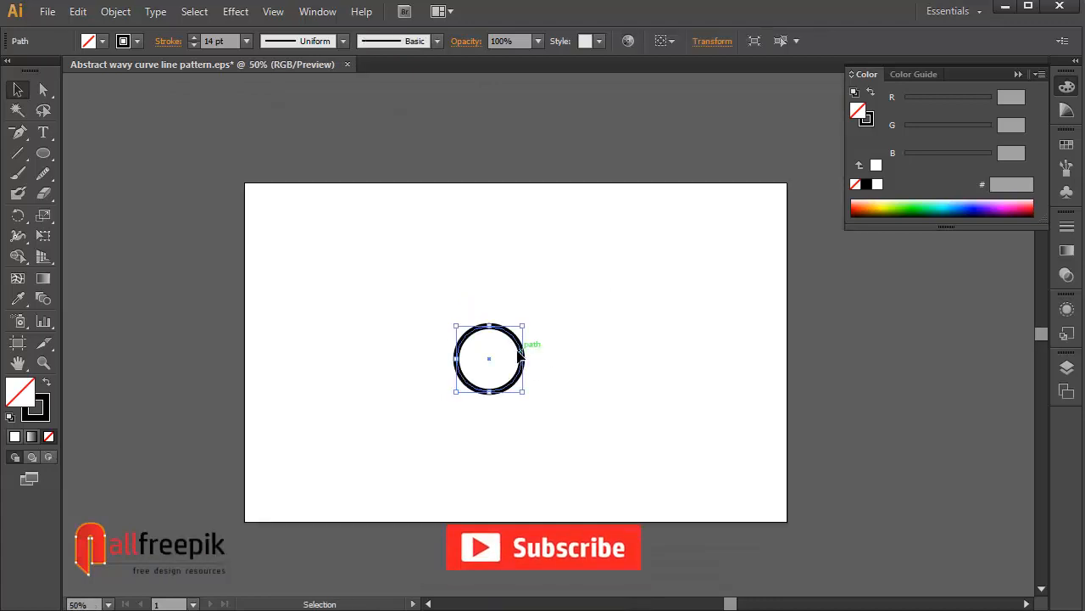
left_click(78, 12)
left_click(106, 93)
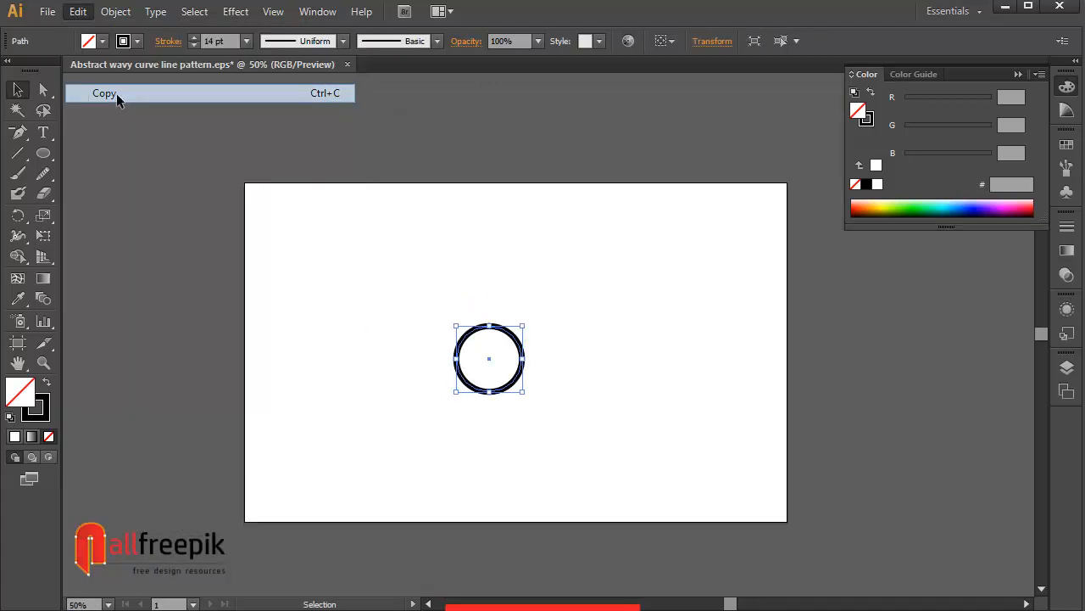
left_click(78, 14)
left_click(128, 130)
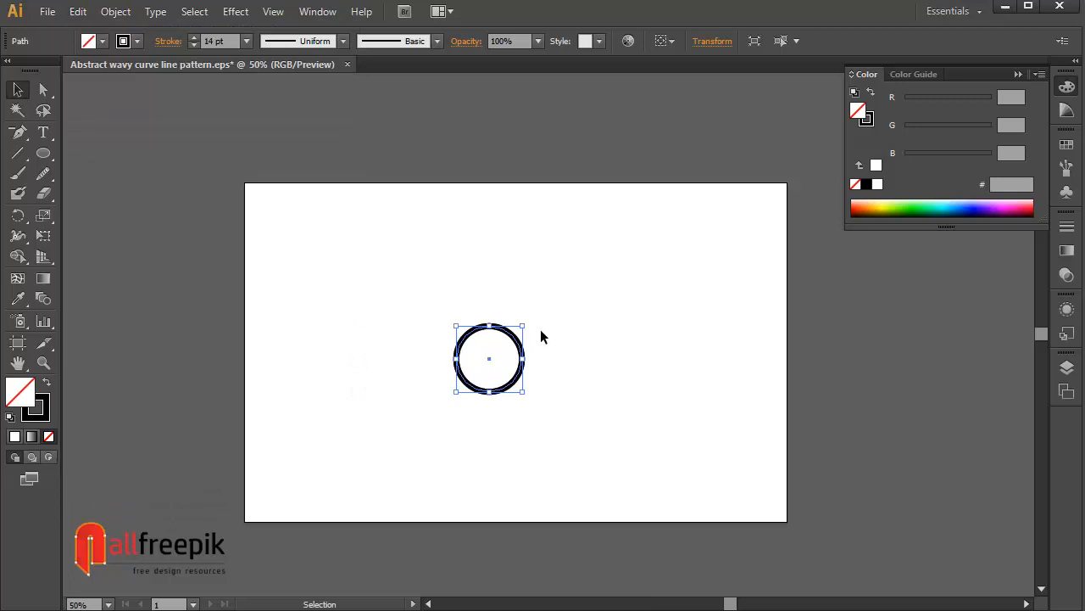
left_click_drag(524, 325, 771, 147)
left_click(622, 312)
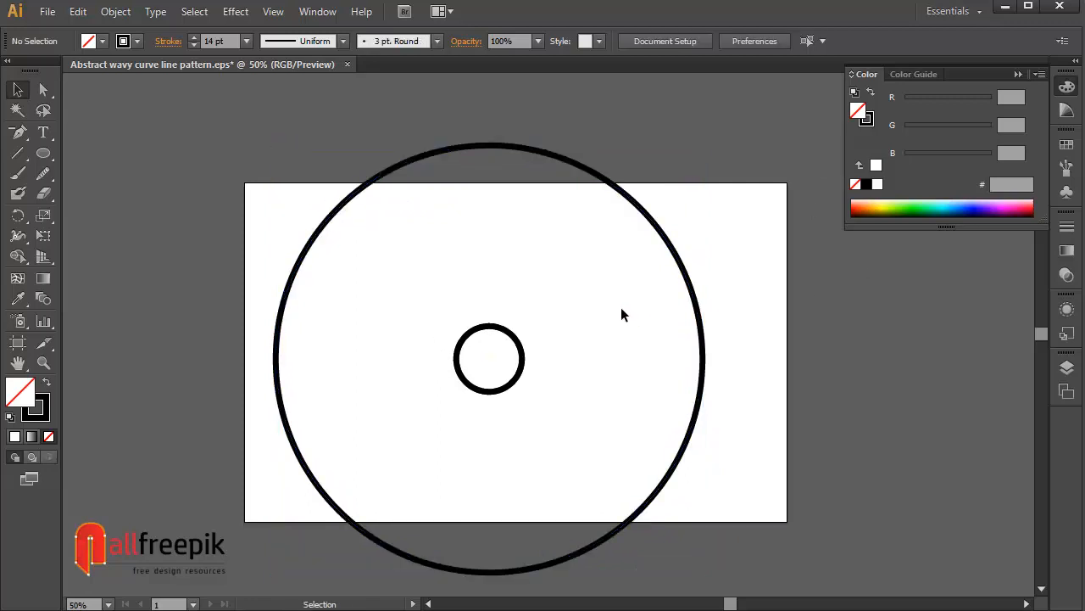
- Inspect the width and height of the small circle and of the large circle
left_click(523, 343)
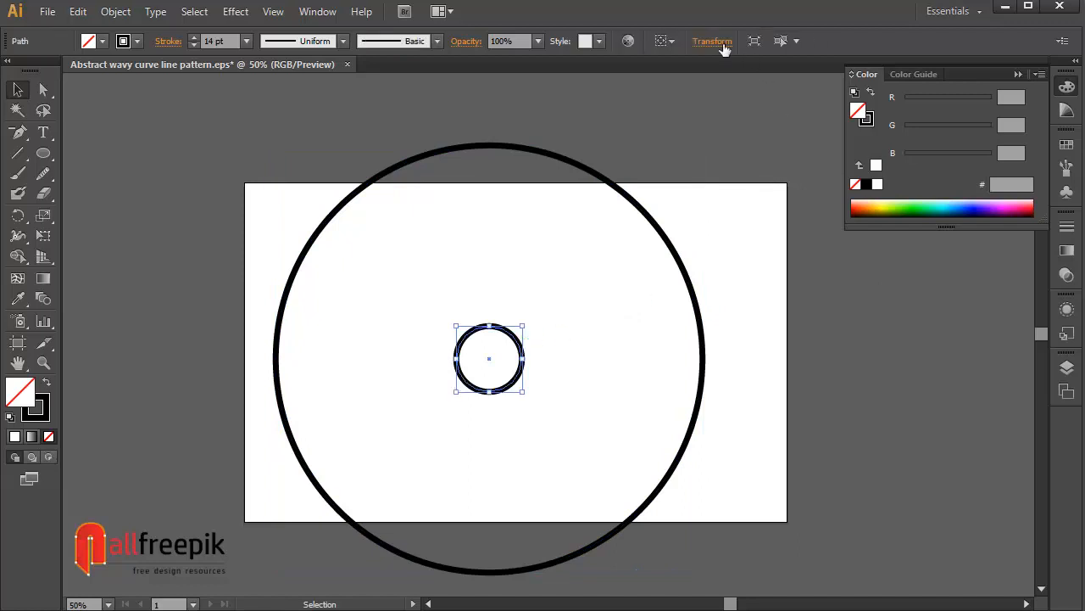
left_click(712, 42)
left_click(720, 213)
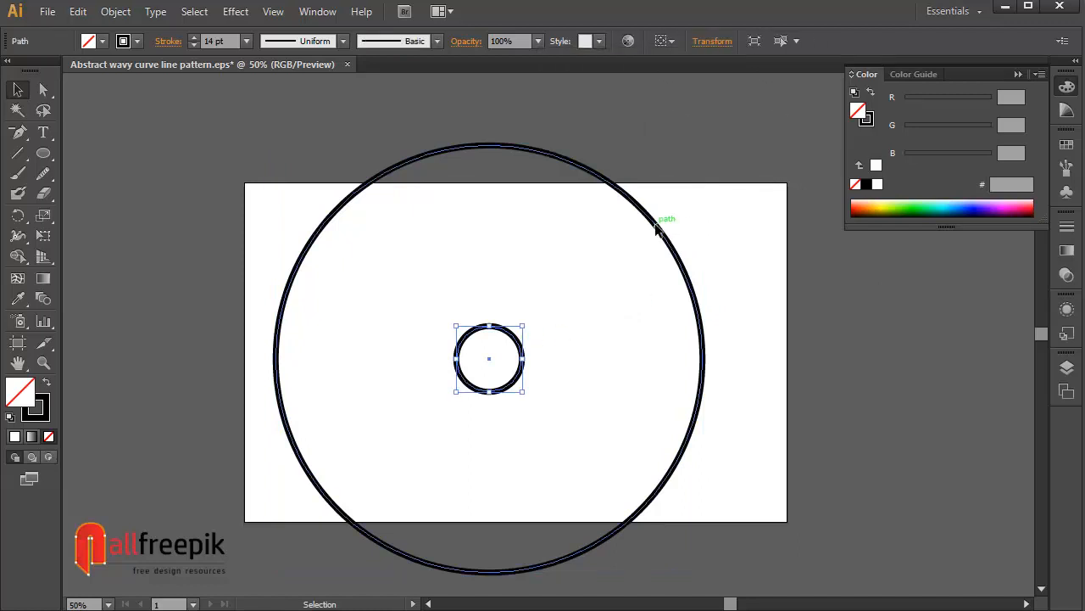
left_click(657, 224)
left_click(709, 42)
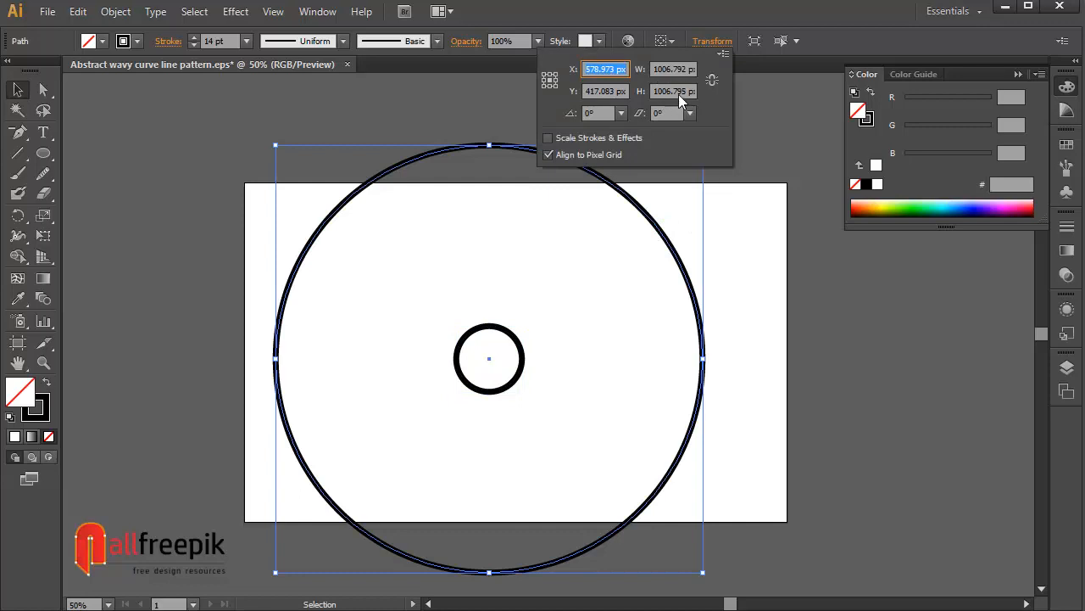
left_click(763, 252)
- Select both circles and set the blend options to Specified Steps with 25 steps
left_click_drag(765, 236, 522, 382)
key("ctrl+a")
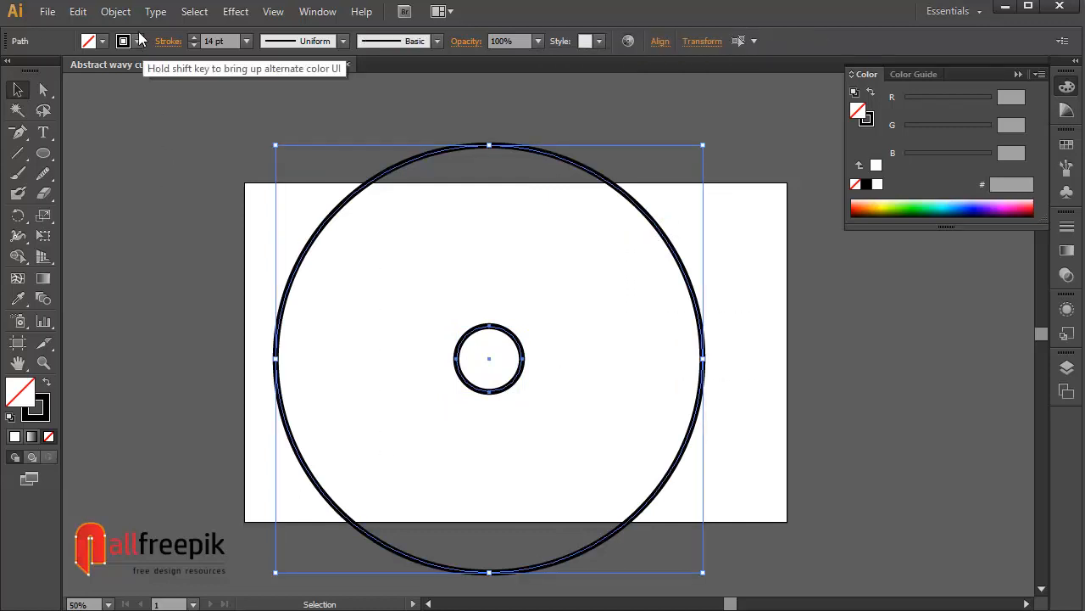
left_click(116, 11)
mouse_move(194, 393)
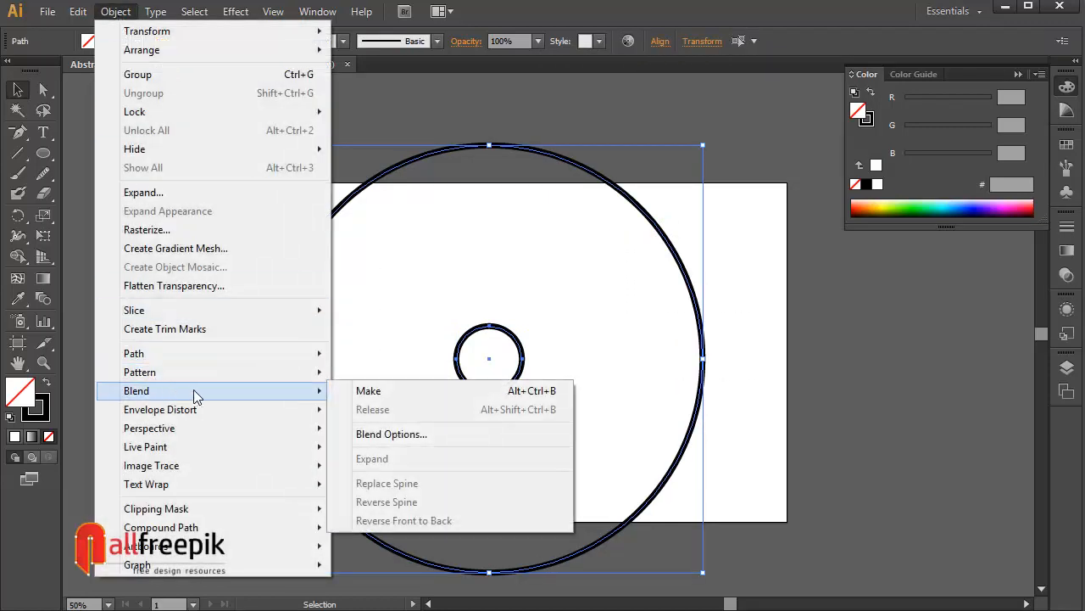
left_click(405, 434)
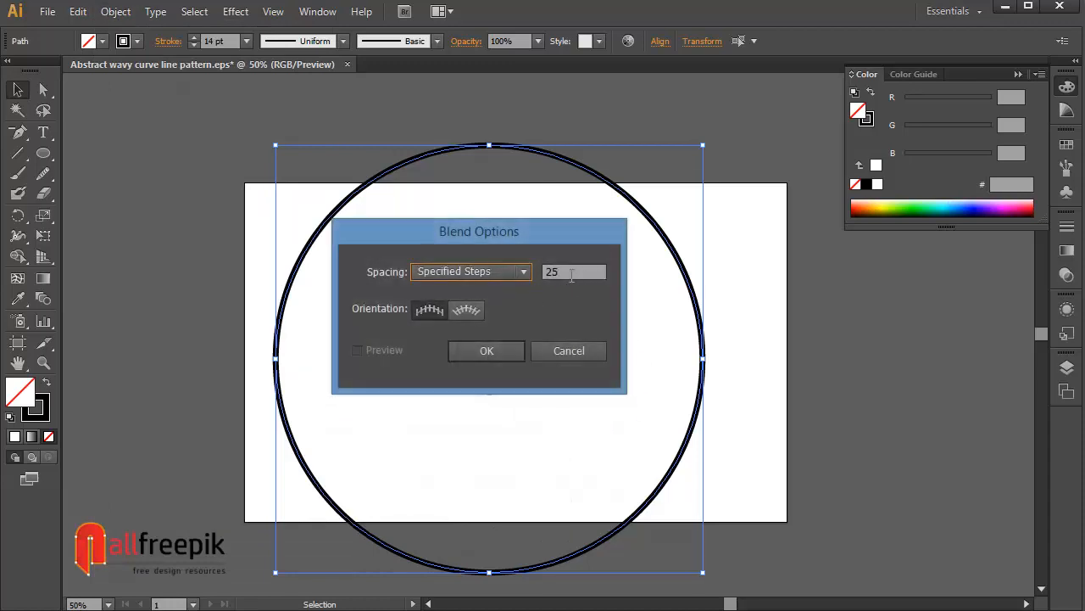
left_click(572, 272)
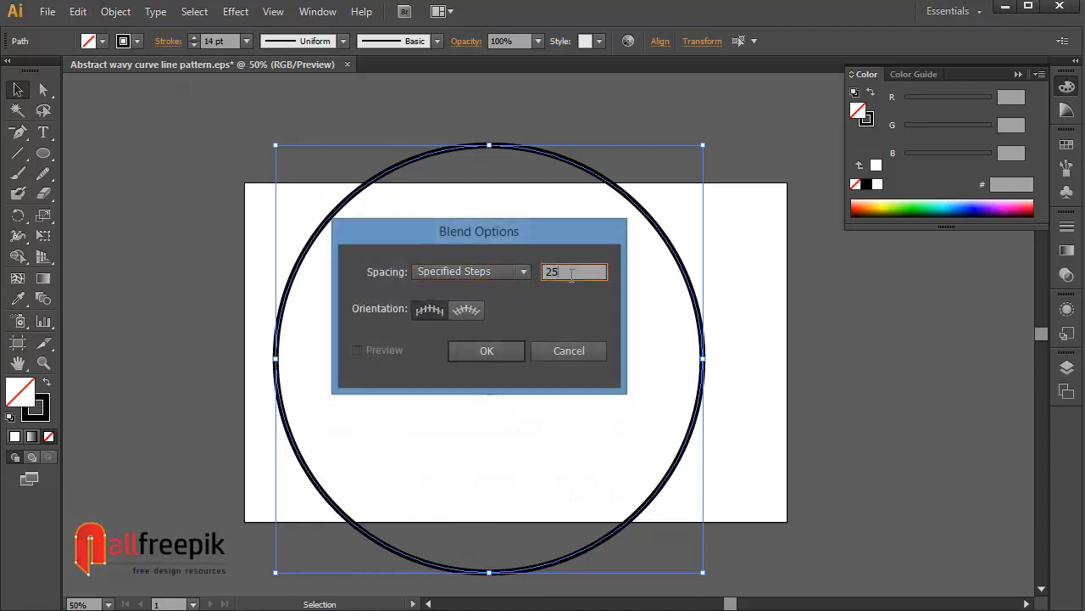
left_click(494, 272)
left_click(494, 312)
left_click(513, 355)
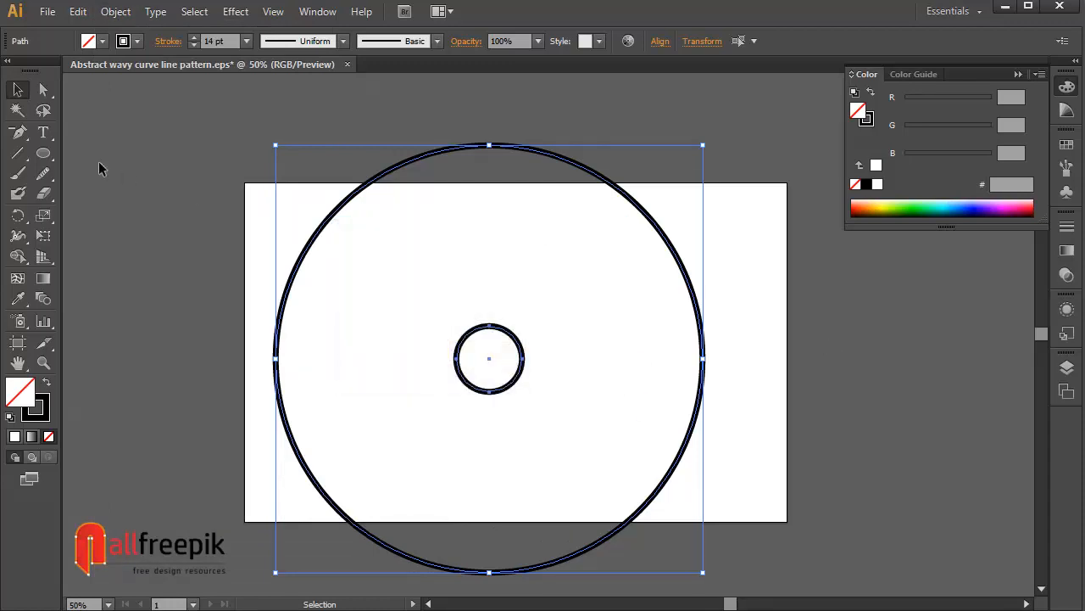
- Make a blend between the small and large circles
left_click(117, 11)
mouse_move(165, 398)
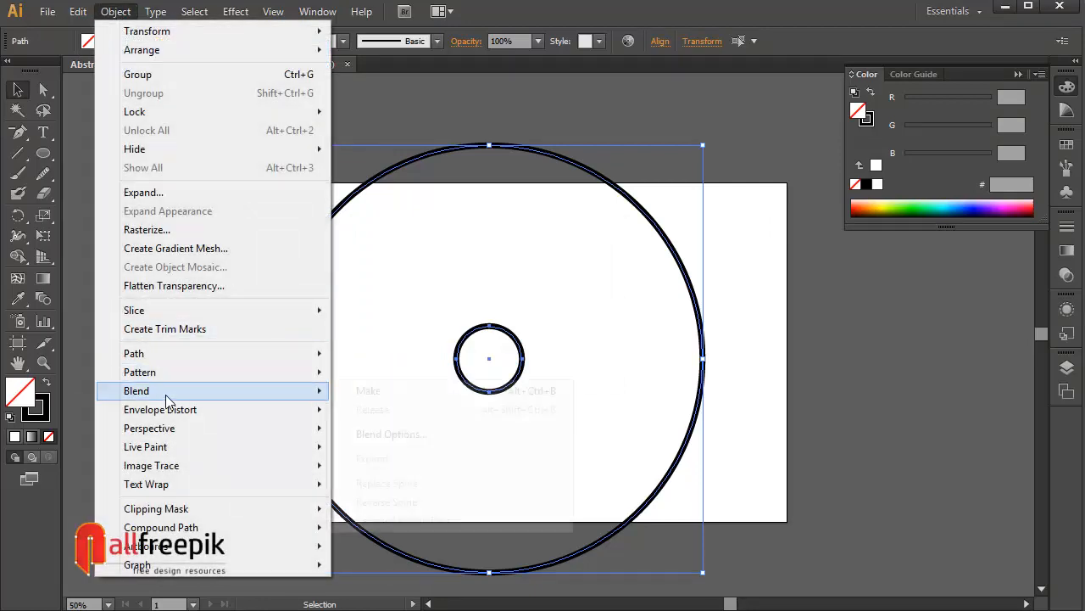
left_click(366, 389)
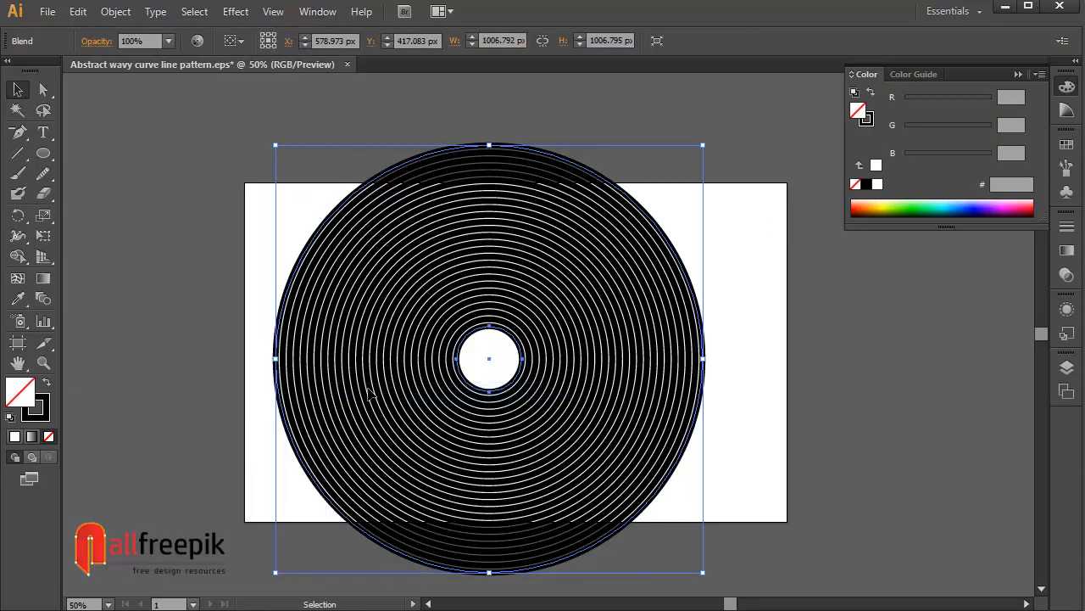
left_click(909, 374)
- Scale the concentric-circle blend uniformly to 125%
left_click_drag(792, 242, 386, 466)
double_click(43, 216)
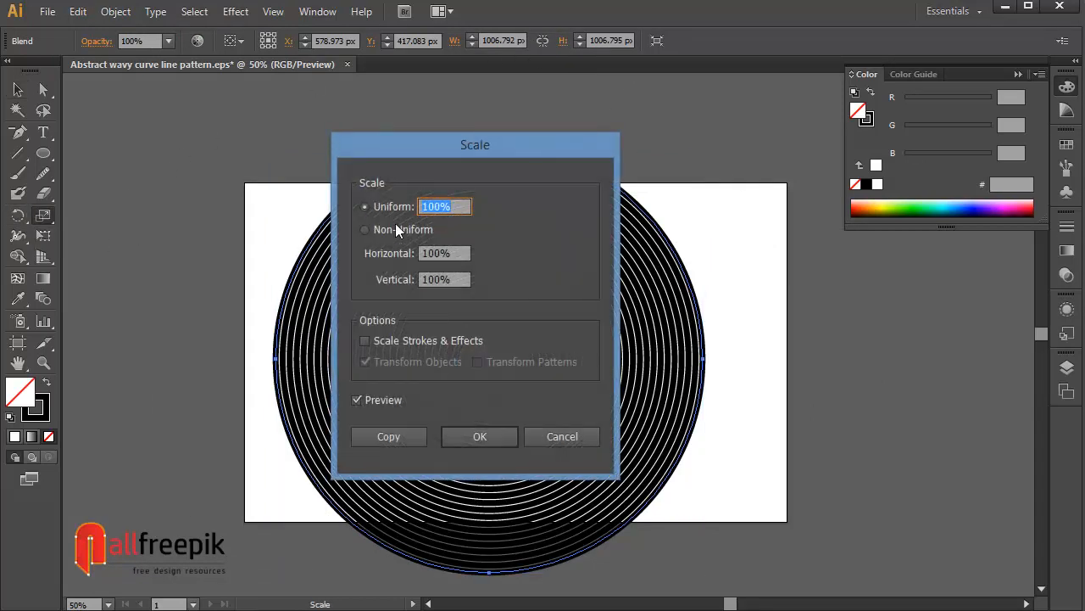
key("Right")
key("Right")
key("shift+Left")
key("shift+Left")
key("shift+Left")
key("shift+Left")
type("125")
key("Return")
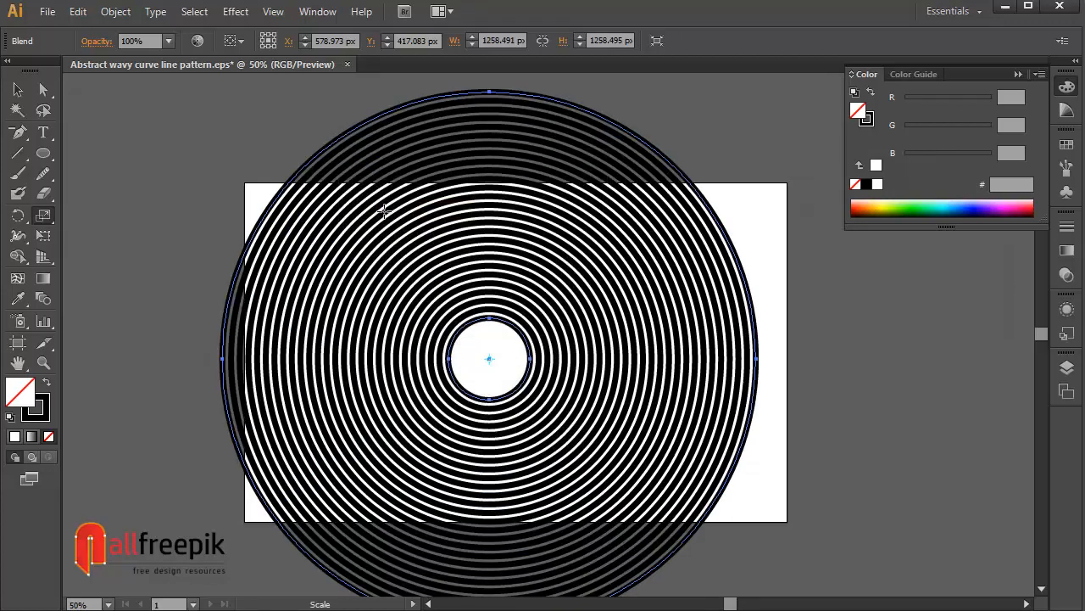
left_click(18, 90)
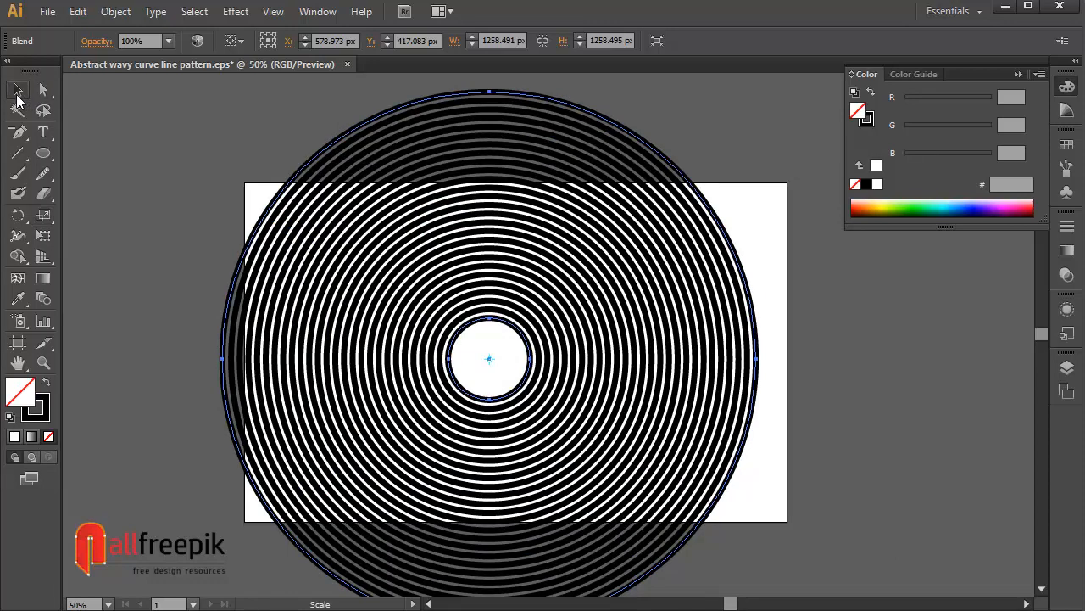
- Move the blend horizontally so that it is centred on the artboard
left_click(658, 206)
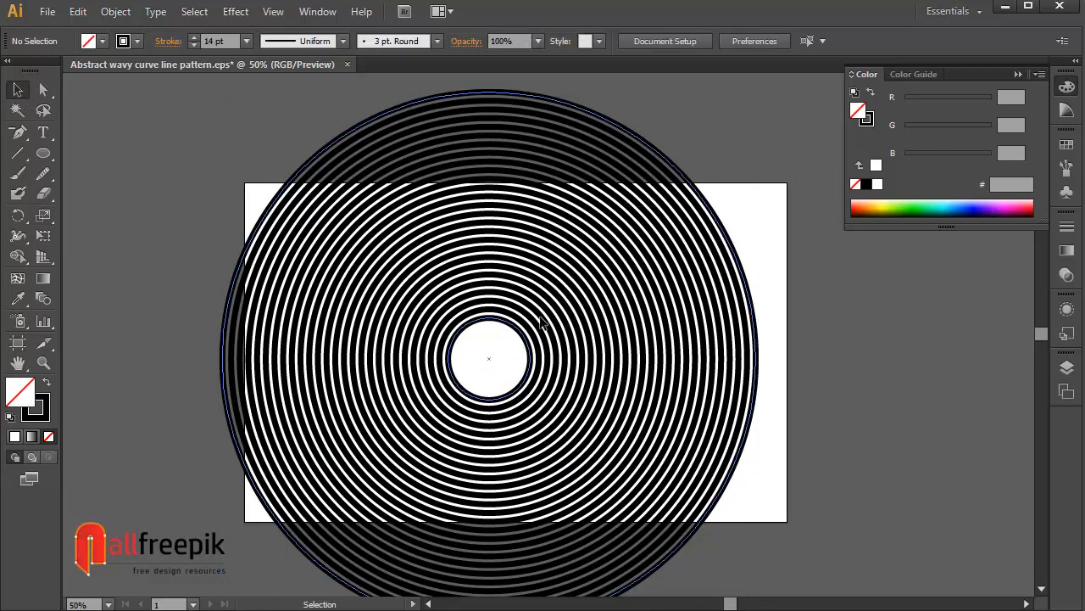
left_click_drag(526, 337, 550, 339)
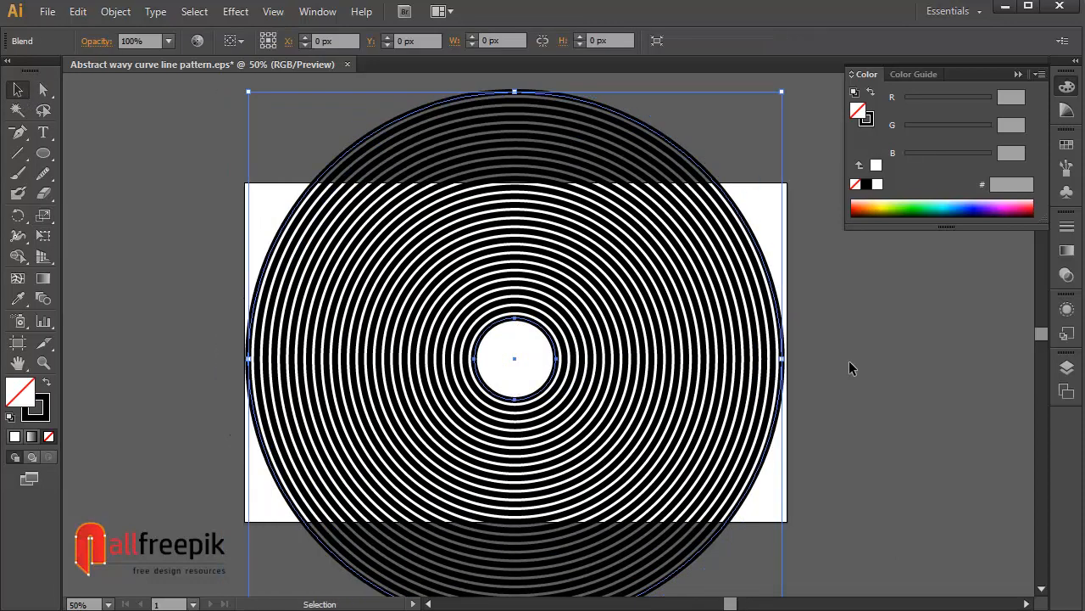
left_click(839, 351)
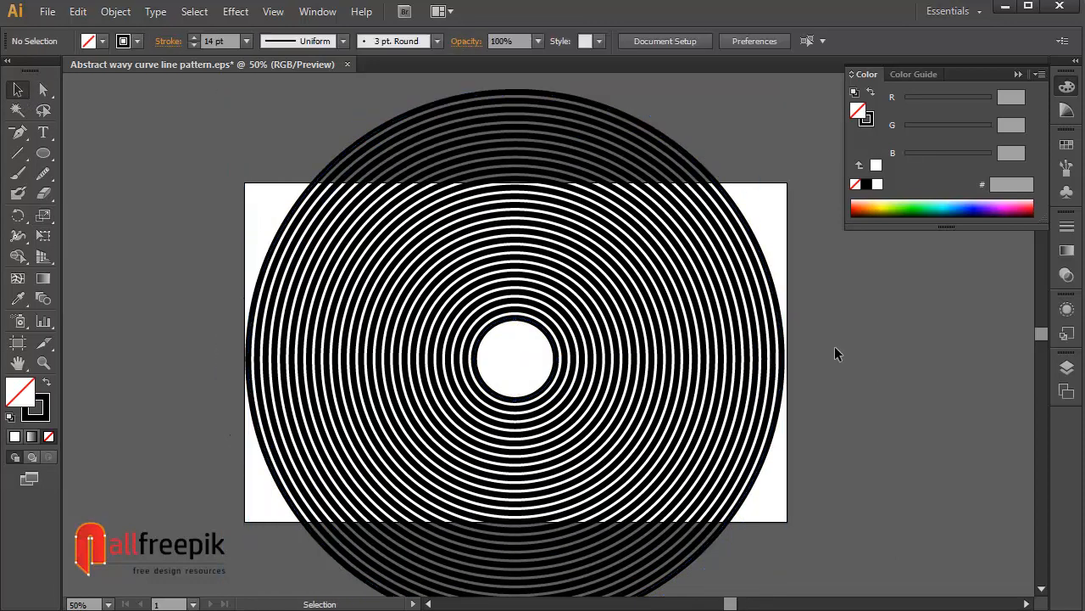
- Select only the blend's innermost circle and set its width and height to 150 px
left_click(550, 327)
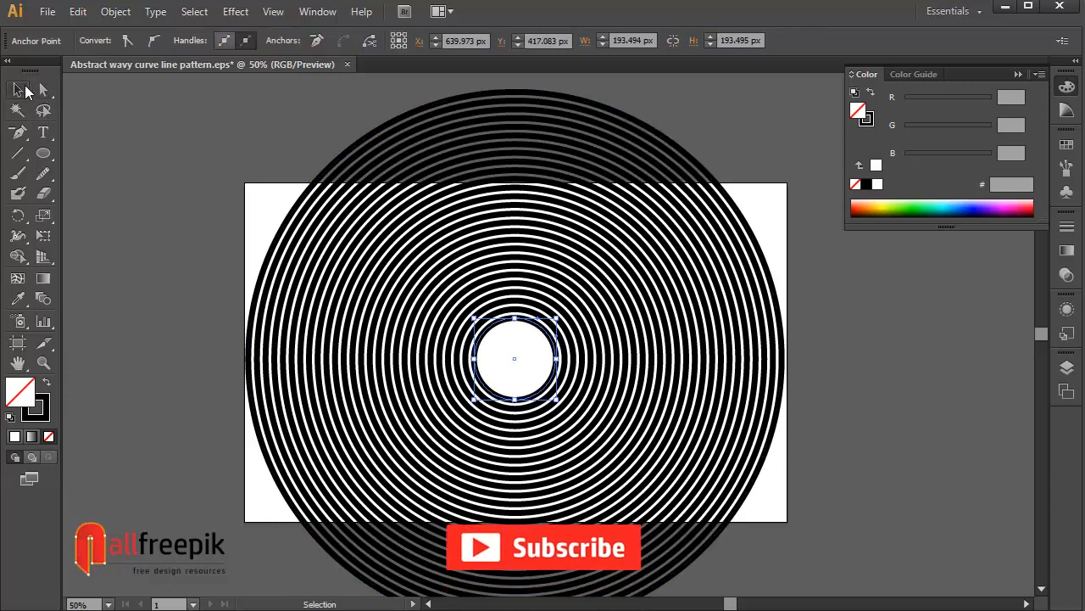
left_click(17, 89)
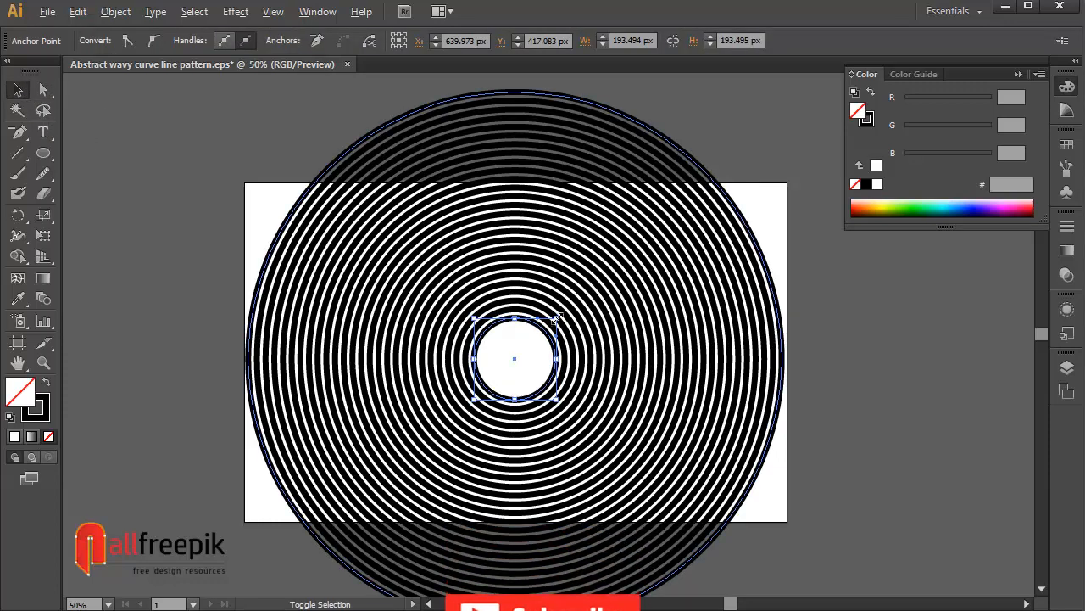
left_click(654, 42)
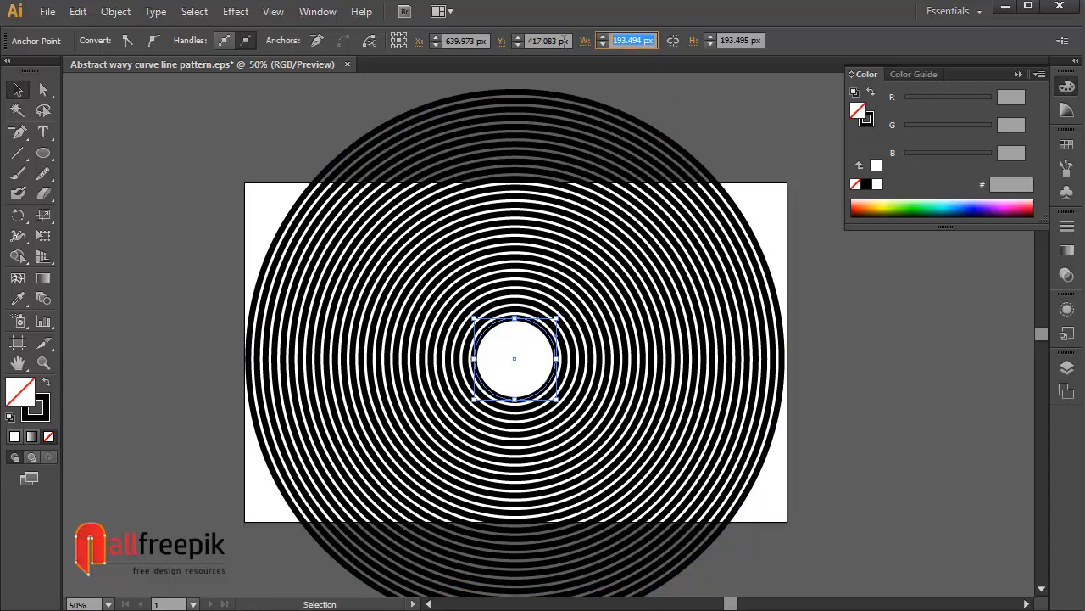
type("150")
key("Tab")
type("16384")
key("Tab")
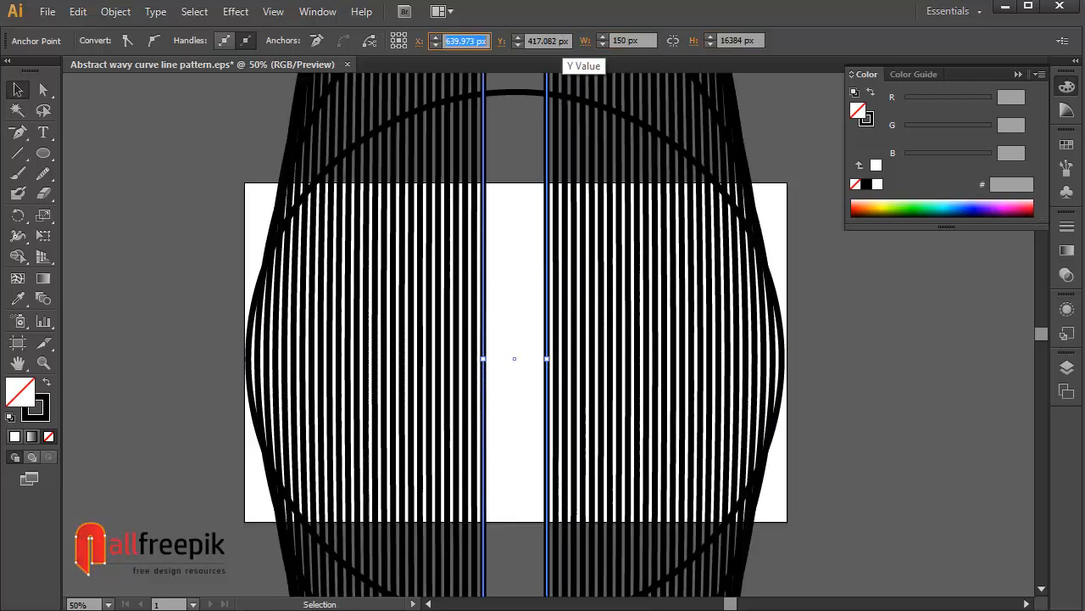
key("shift+Tab")
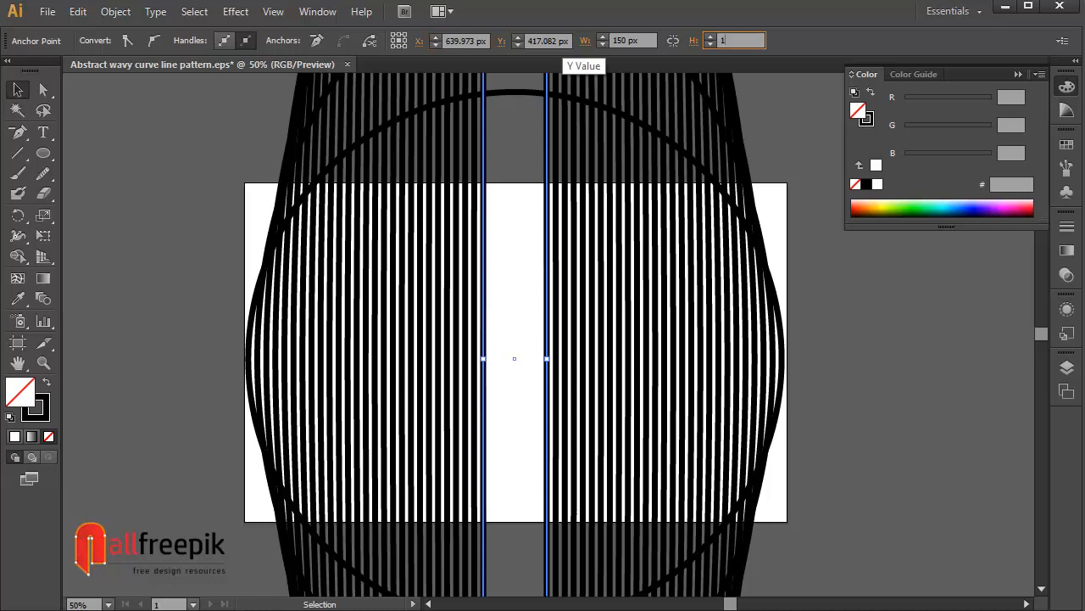
key("Tab")
- Reduce the innermost circle's width and height to 50 px
key("Tab")
key("Tab")
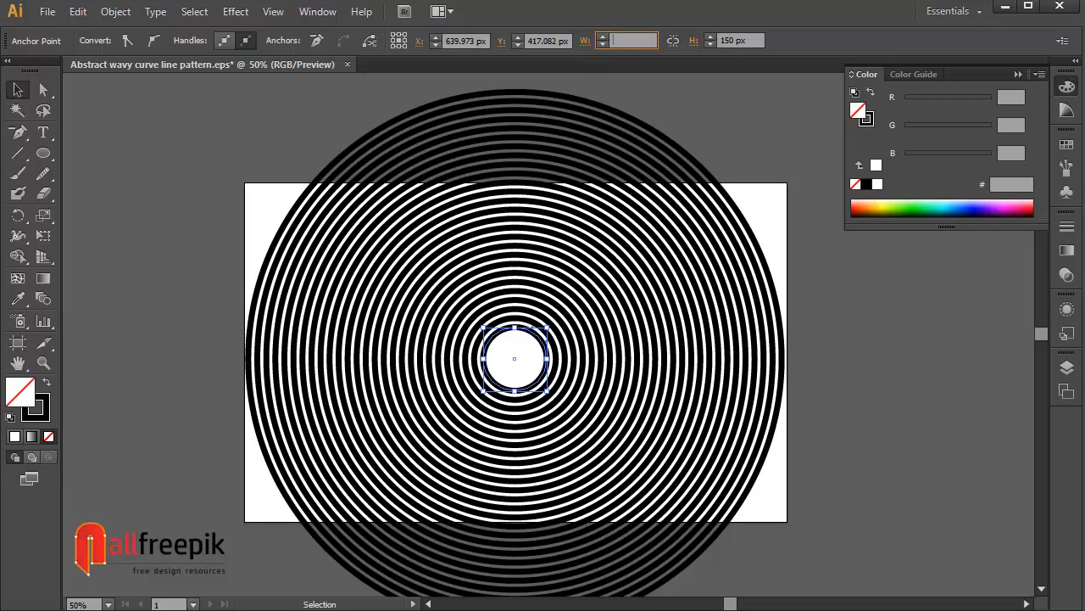
key("Tab")
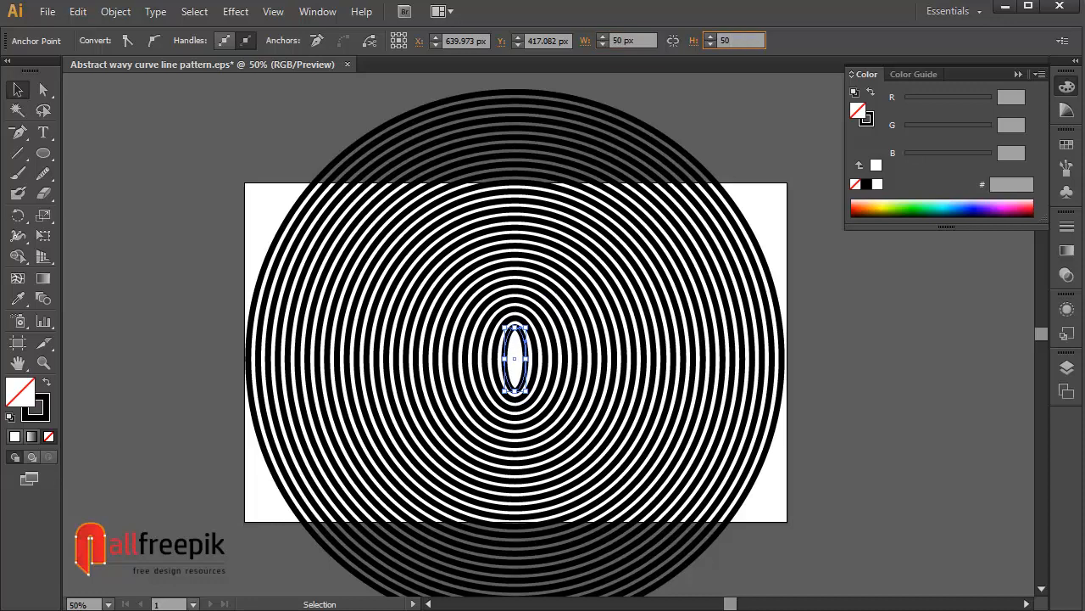
key("Tab")
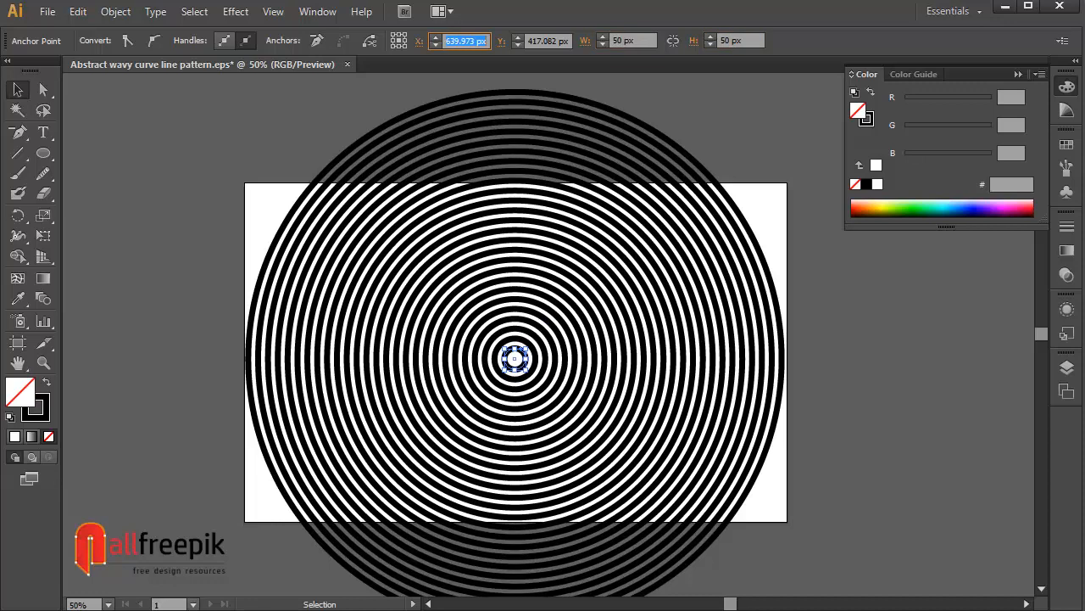
left_click(141, 109)
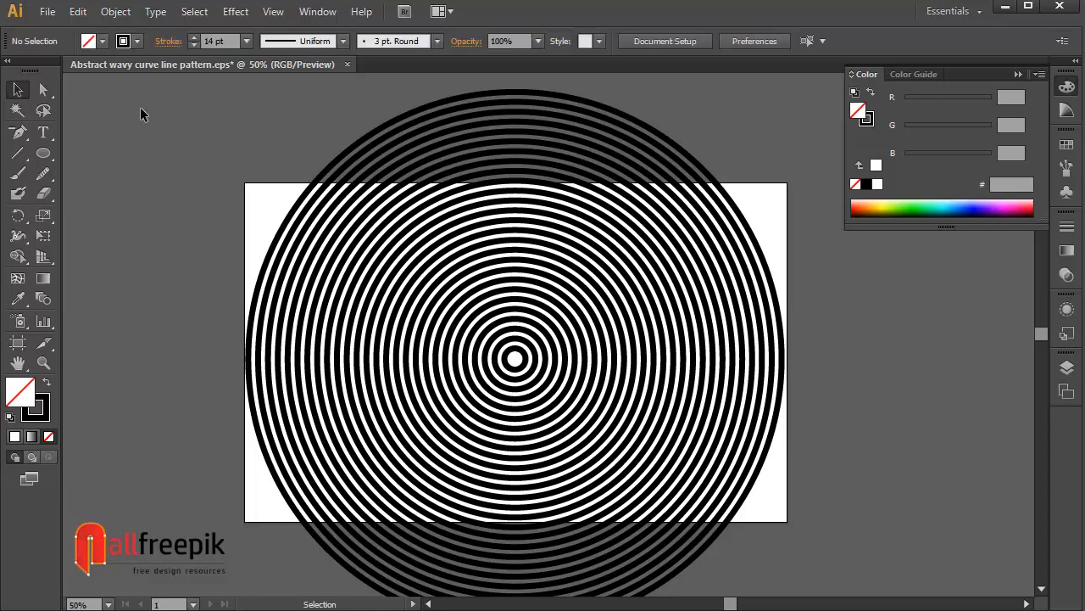
- Select the whole concentric-circle blend and expand its object, fill and stroke
left_click(49, 94)
left_click(677, 145)
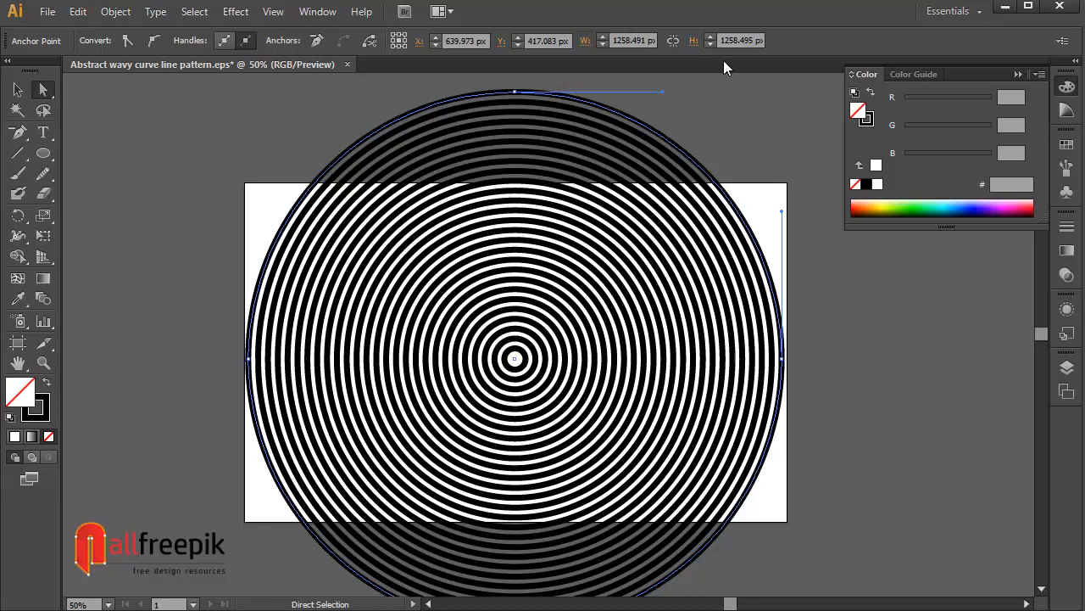
left_click(18, 89)
left_click(552, 283)
left_click(547, 279)
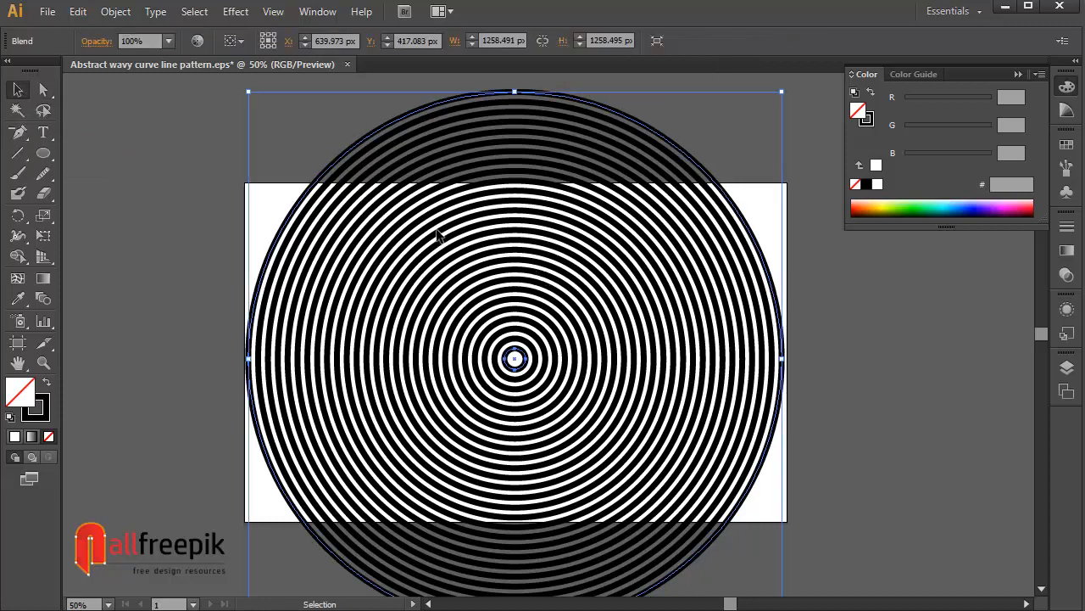
left_click(116, 11)
left_click(176, 195)
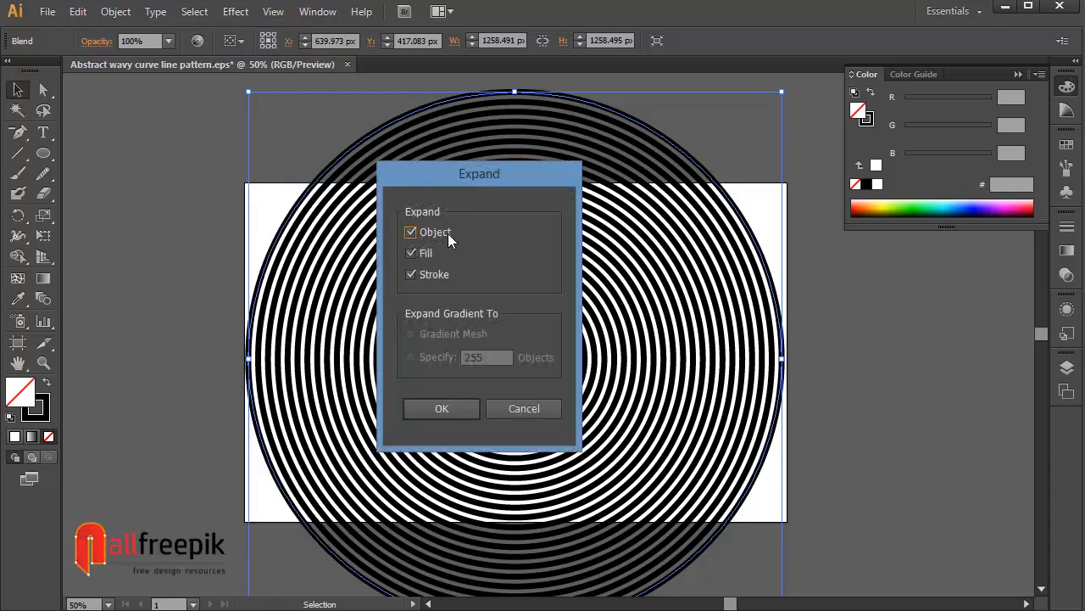
left_click(445, 412)
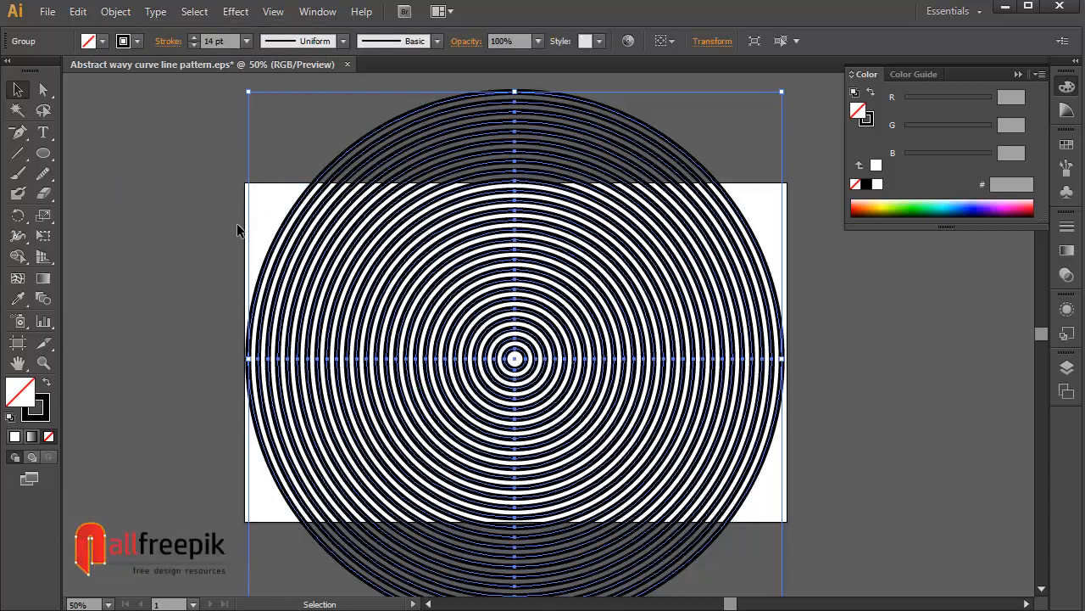
- Convert the strokes of the expanded concentric circles into outlined filled shapes
left_click(117, 12)
mouse_move(195, 363)
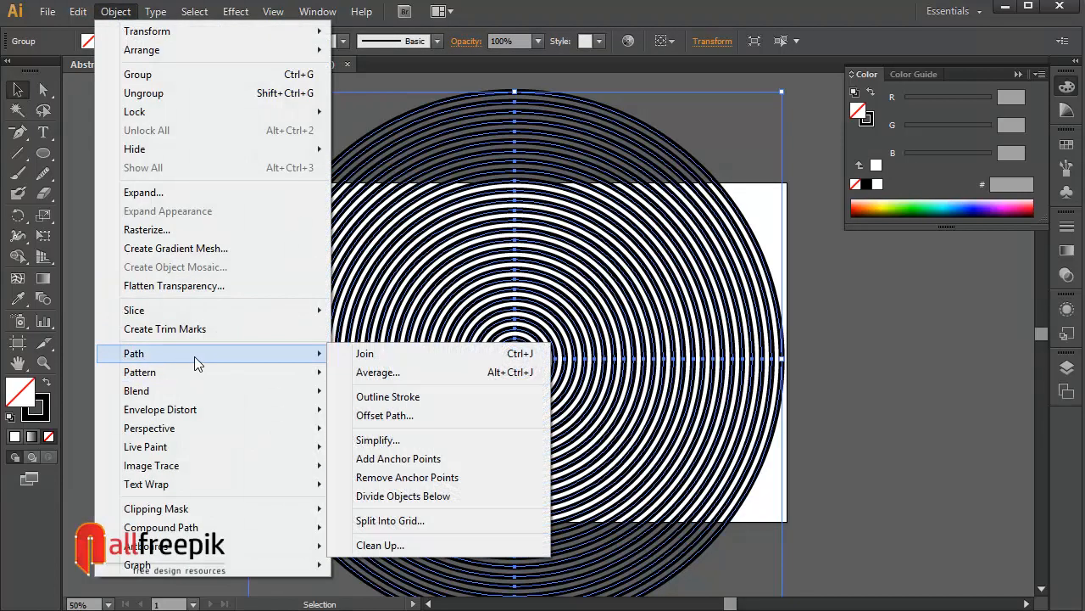
left_click(387, 396)
key("ctrl+h")
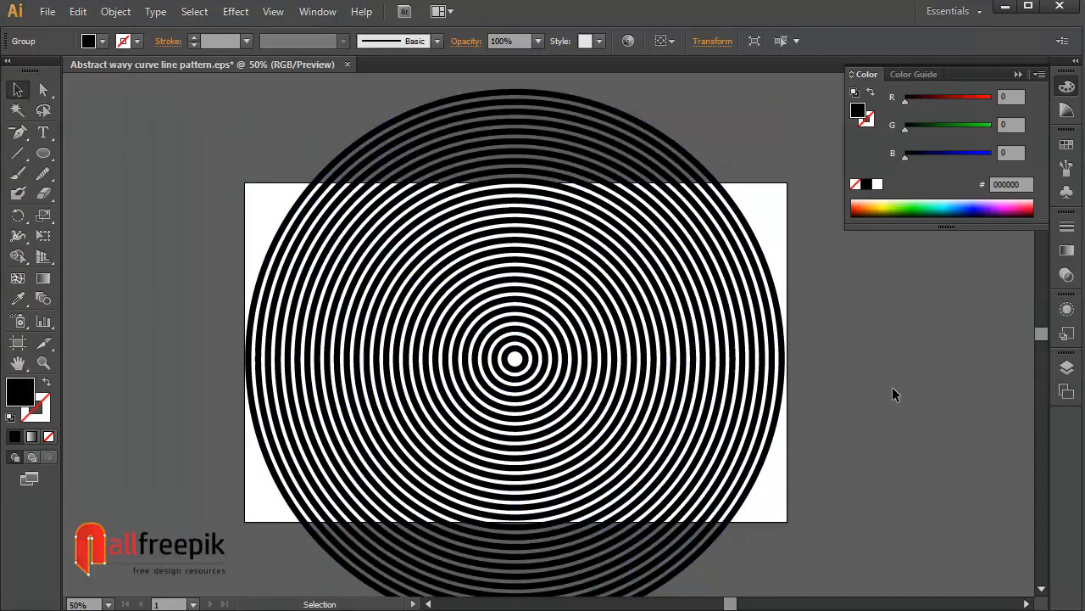
key("ctrl+h")
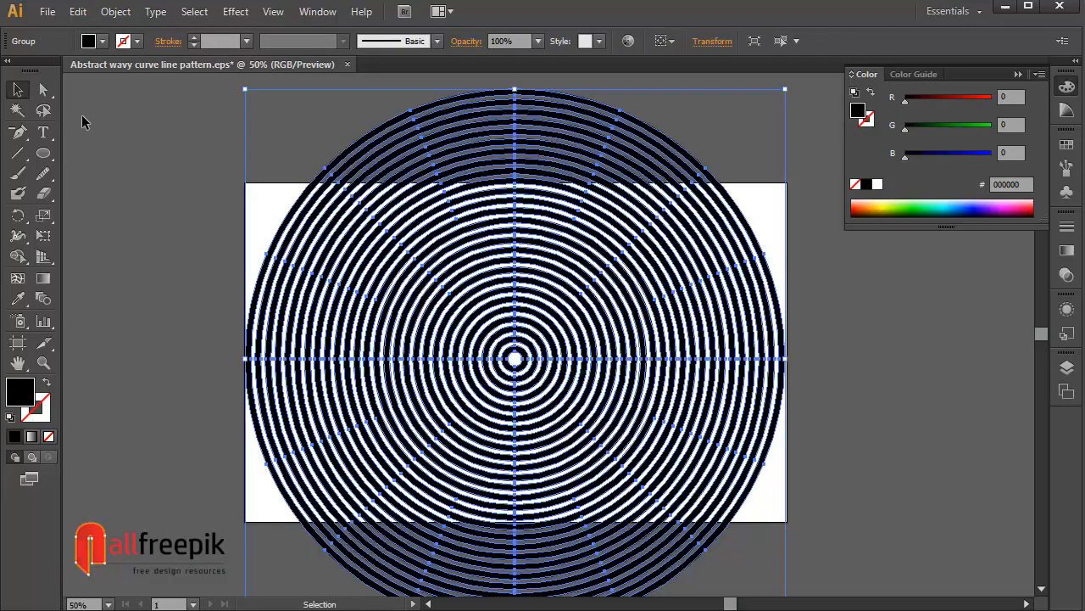
- Apply an envelope distort mesh with 6 rows and 6 columns to the outlined circles, then deselect them
left_click(112, 11)
mouse_move(204, 409)
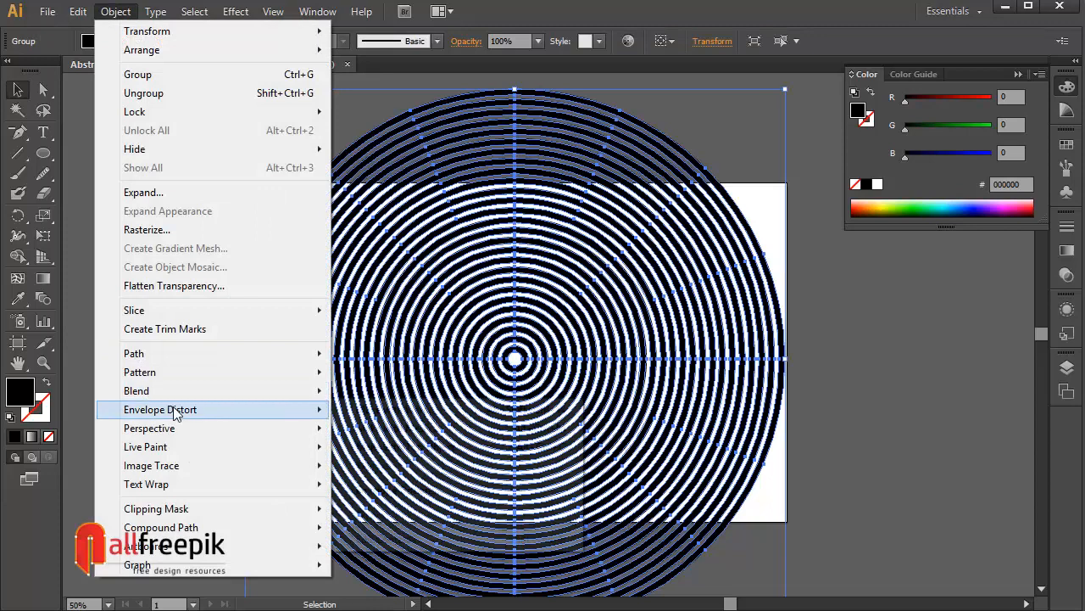
left_click(398, 428)
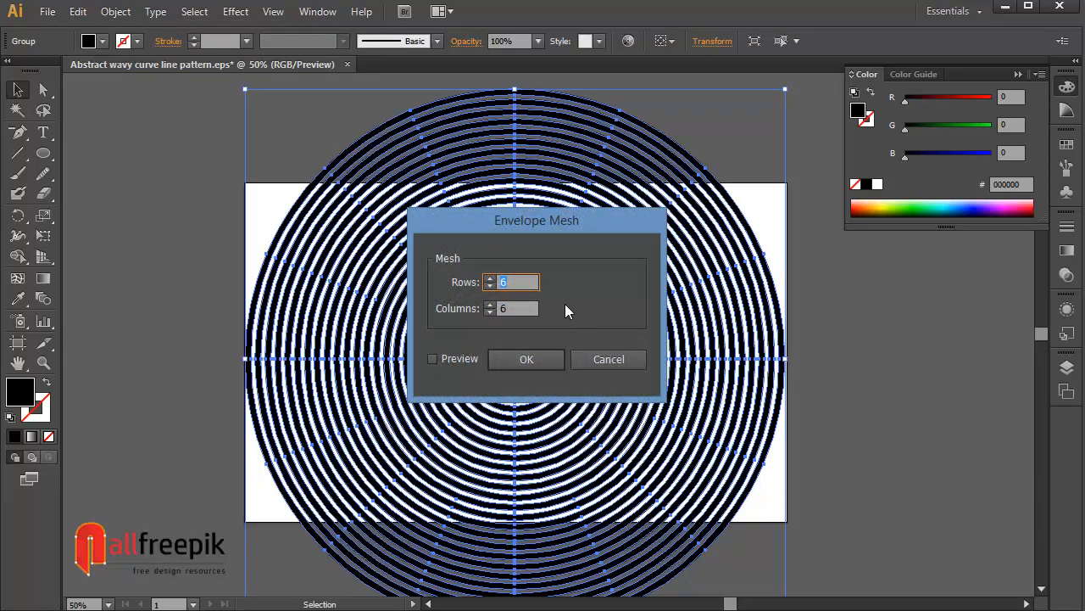
left_click(533, 363)
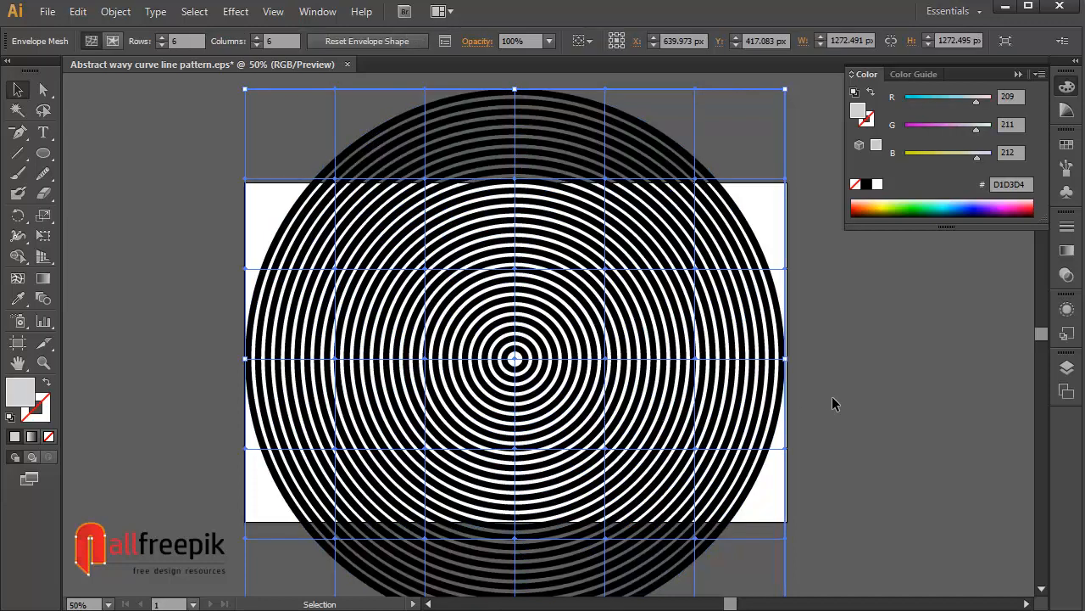
left_click(927, 405)
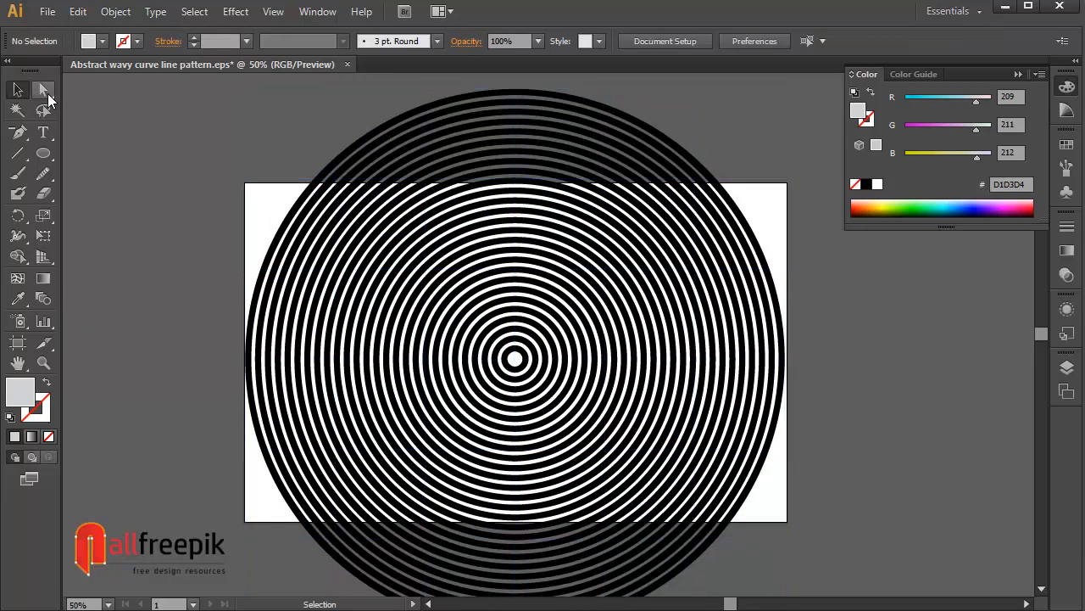
- Shift all mesh points on the envelope's vertical centre line upward by about 80 px
left_click(44, 90)
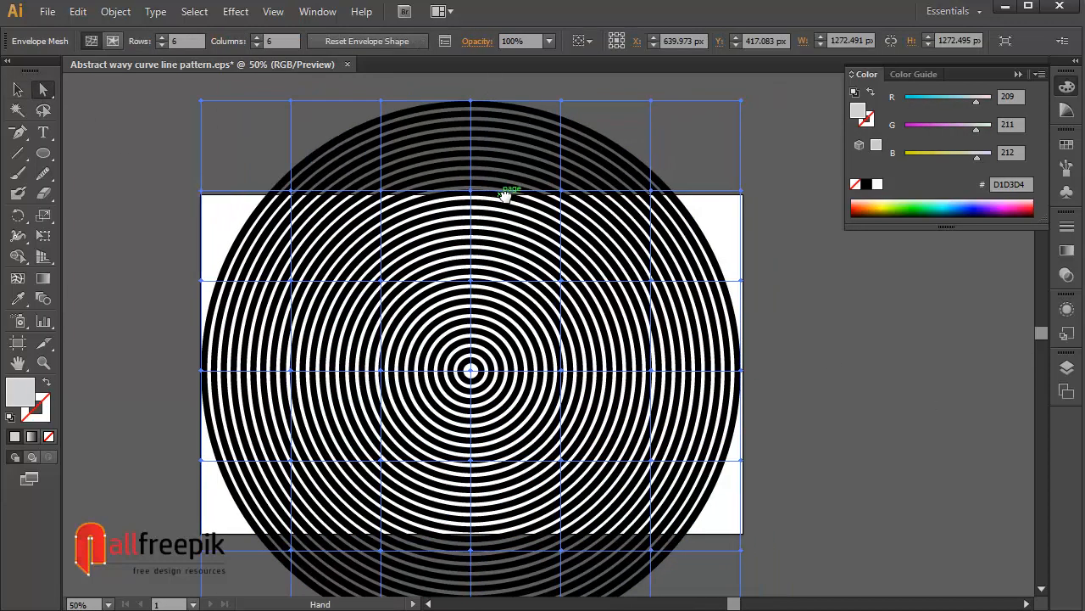
left_click(520, 197, "ctrl+alt")
left_click(568, 181)
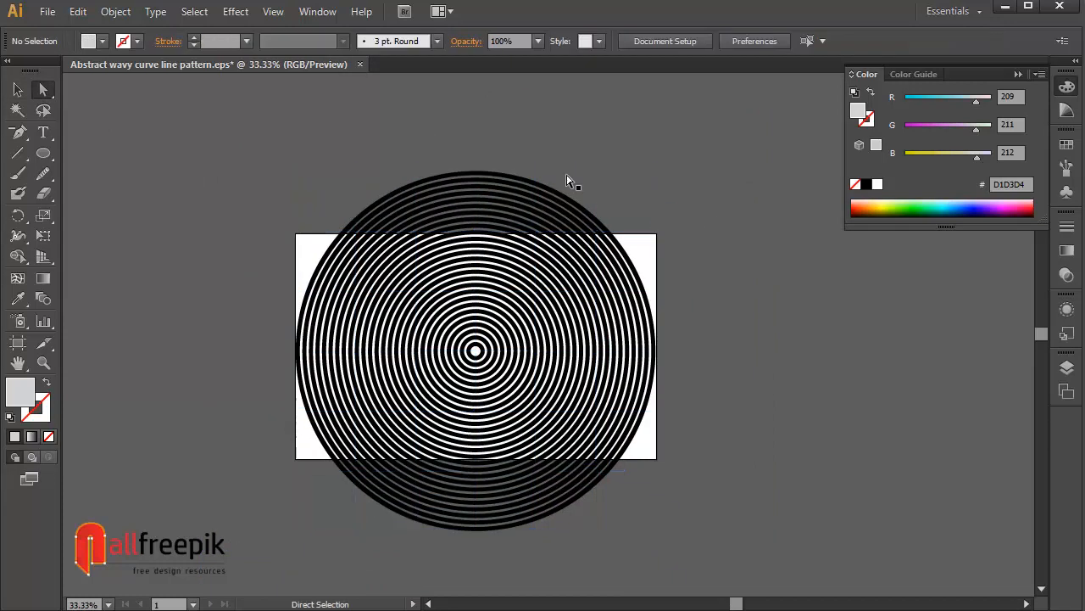
left_click(476, 351)
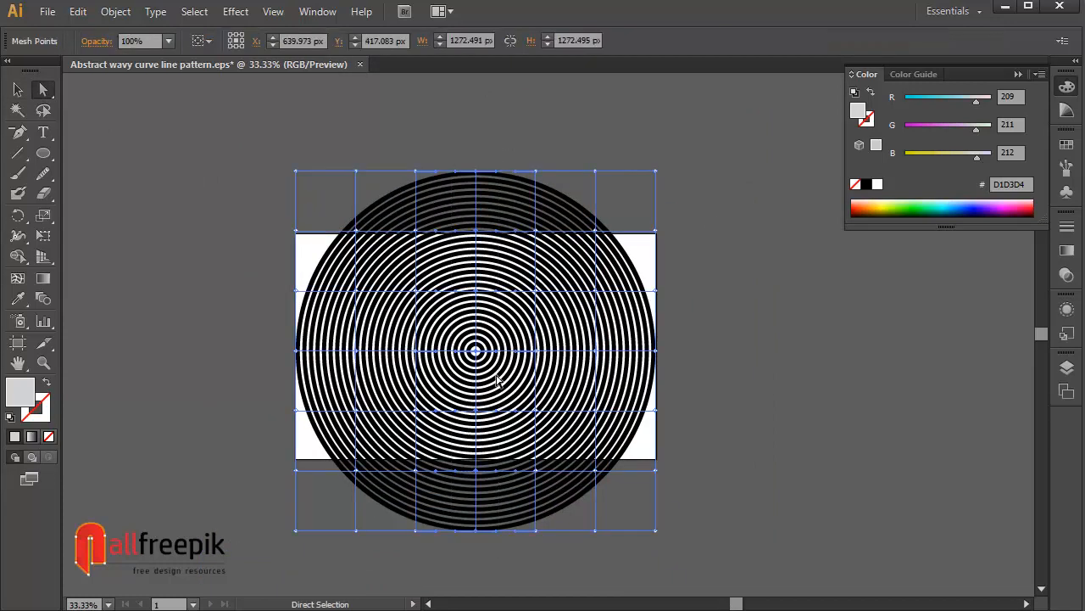
left_click_drag(477, 351, 477, 329)
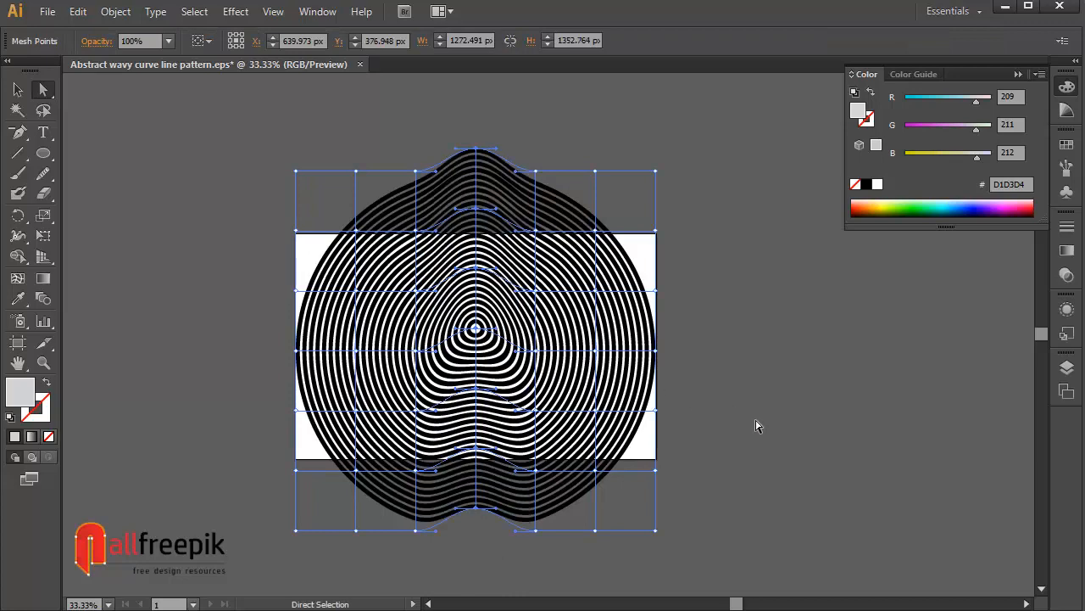
left_click(760, 431)
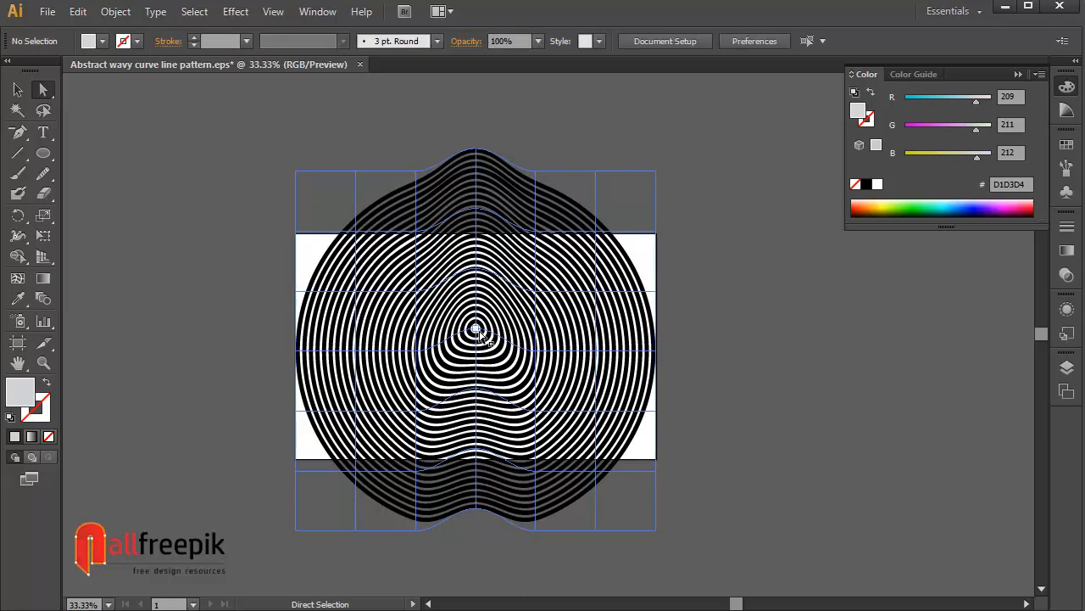
- Move the central mesh point to about X 736 px, Y 415 px and stretch its upper direction handle upward
left_click_drag(480, 336, 502, 349)
key("z")
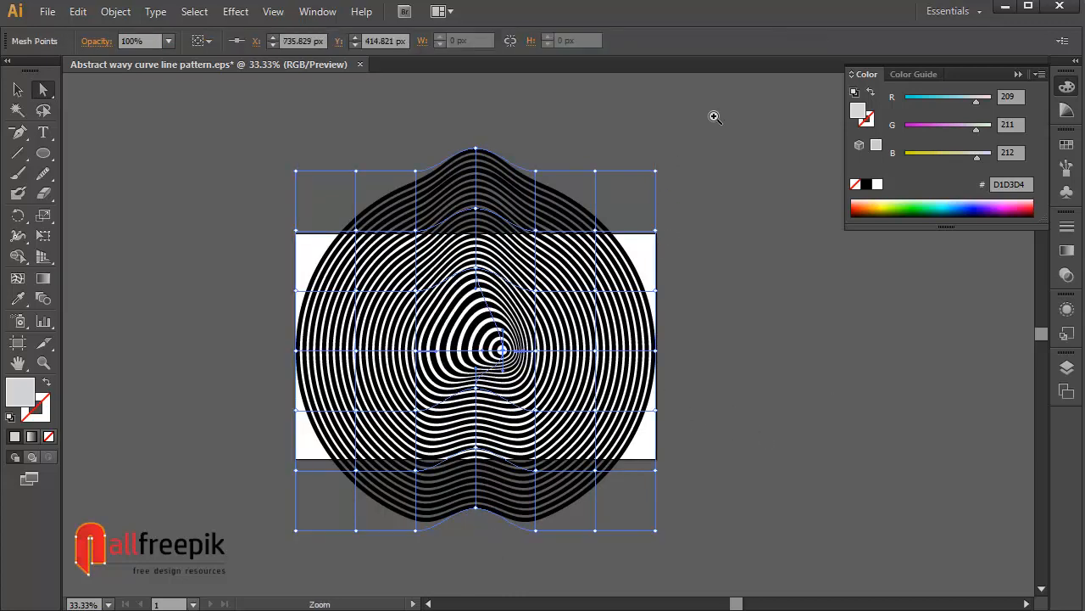
left_click_drag(712, 116, 254, 539)
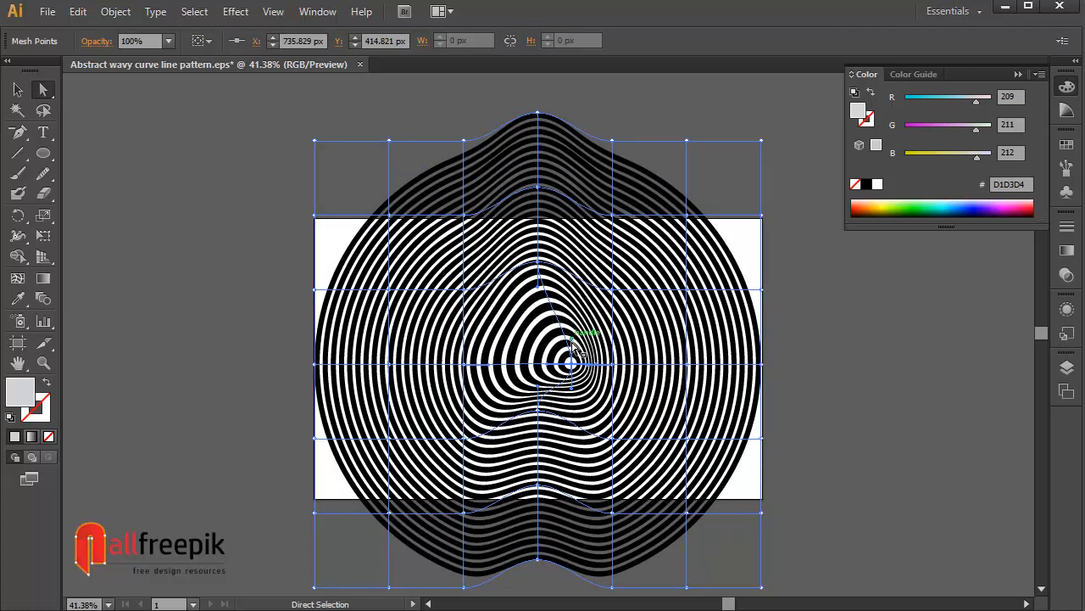
left_click_drag(572, 332, 573, 291)
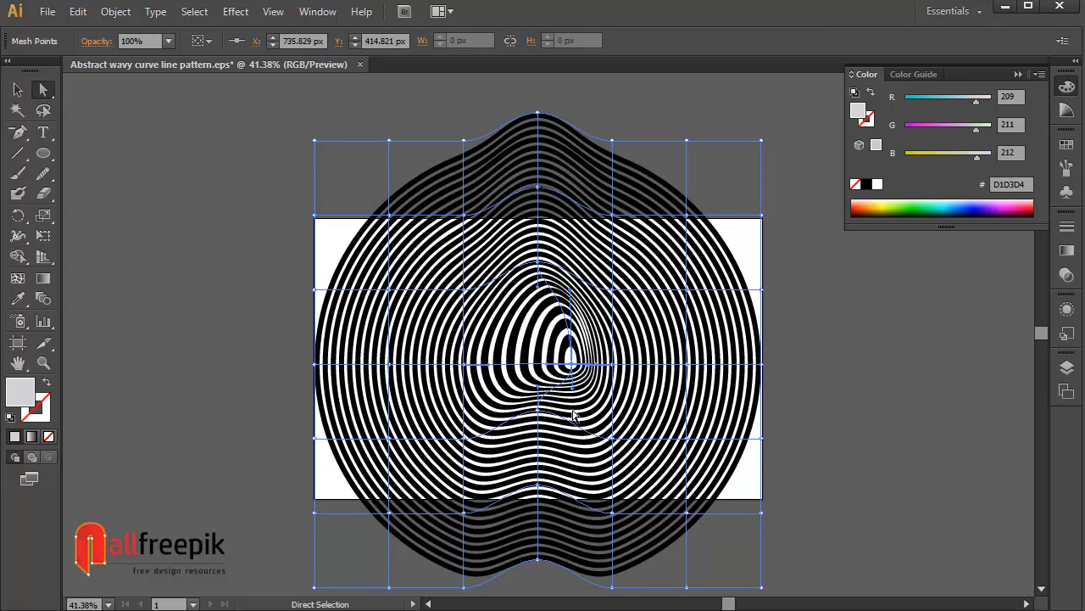
left_click_drag(568, 386, 568, 365)
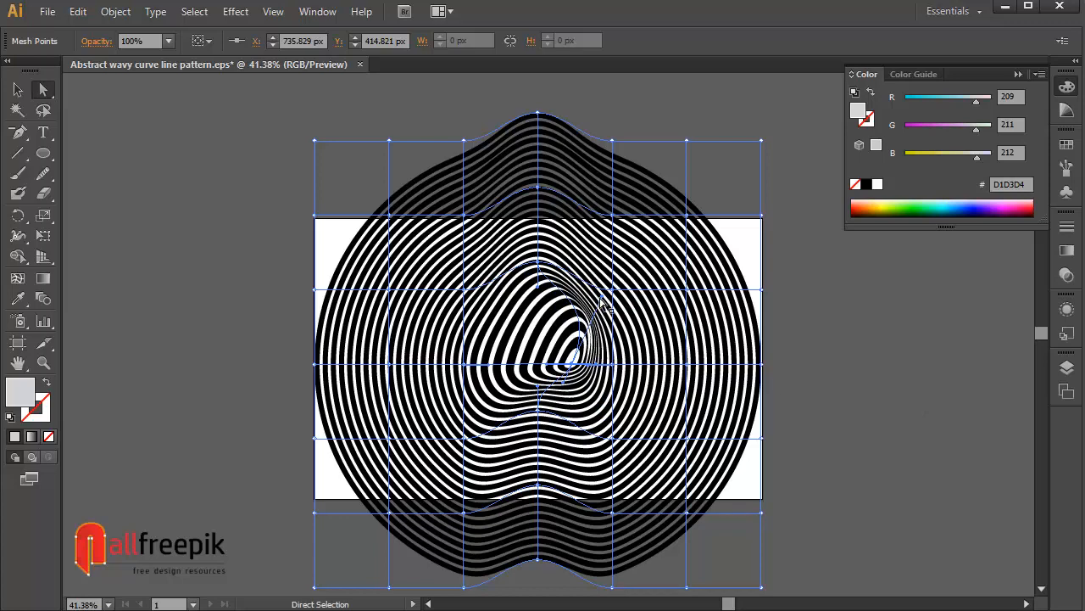
left_click_drag(593, 297, 582, 300)
left_click(857, 388)
- Raise the upper three mesh points of the first inner vertical line from the left edge to form a wave
key("space")
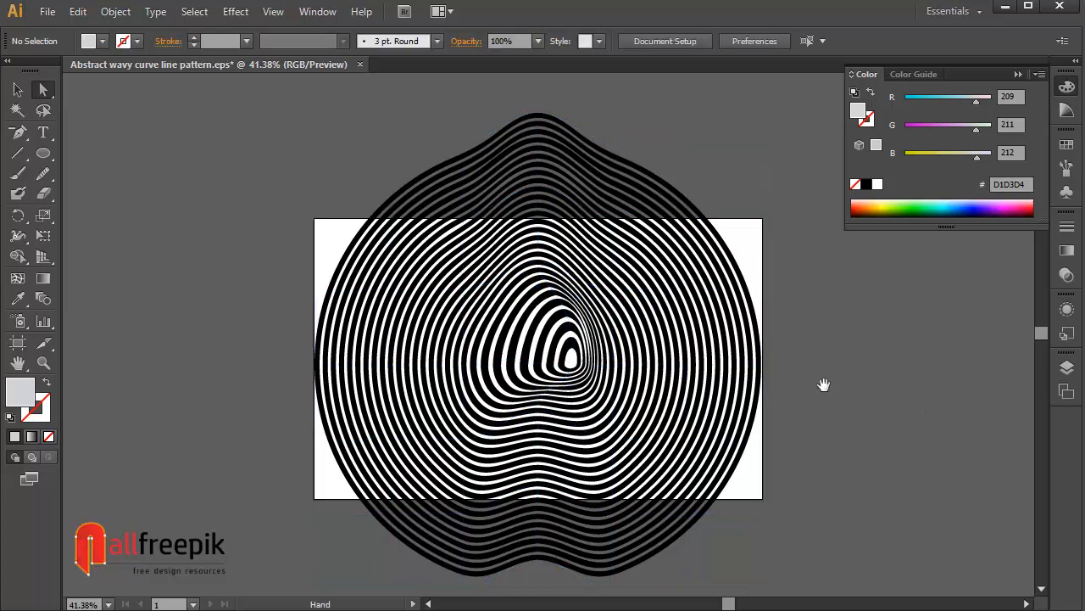
left_click_drag(824, 386, 794, 384)
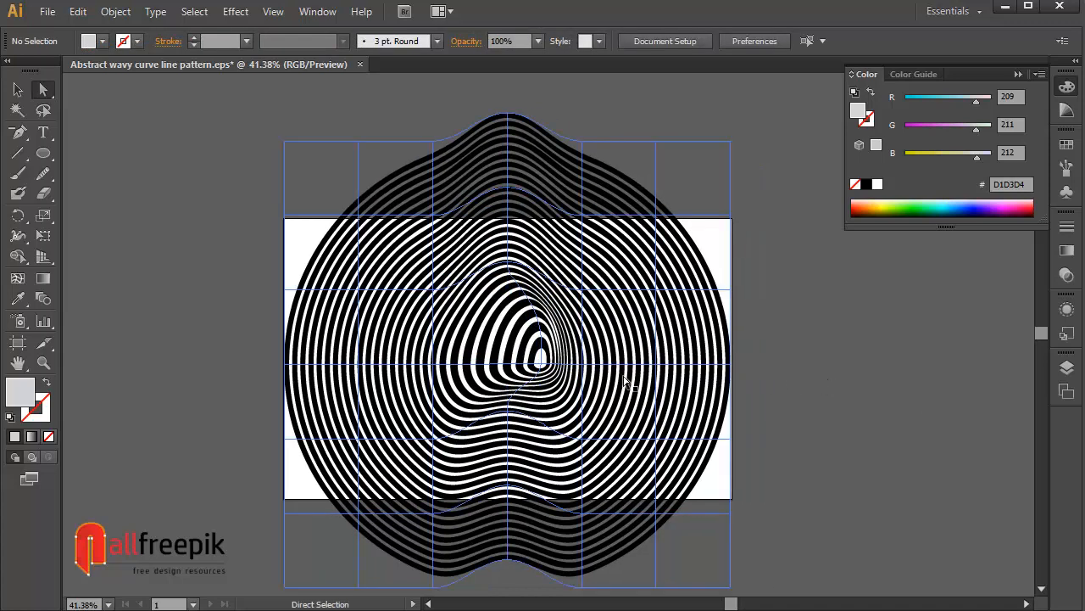
left_click(671, 351)
left_click(858, 409)
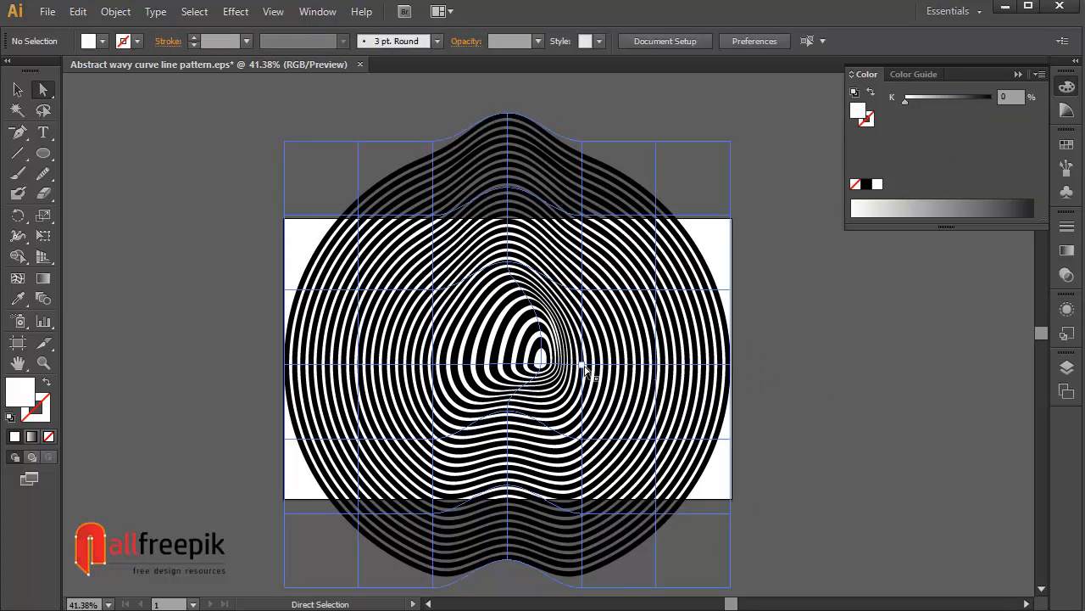
left_click(359, 290)
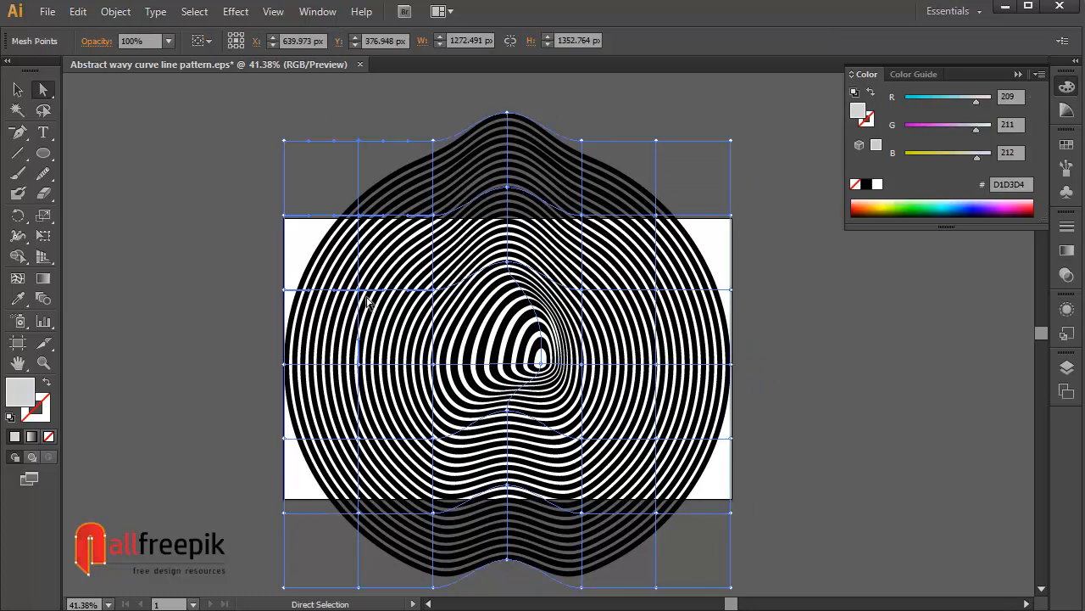
left_click_drag(360, 290, 360, 248)
left_click(810, 348)
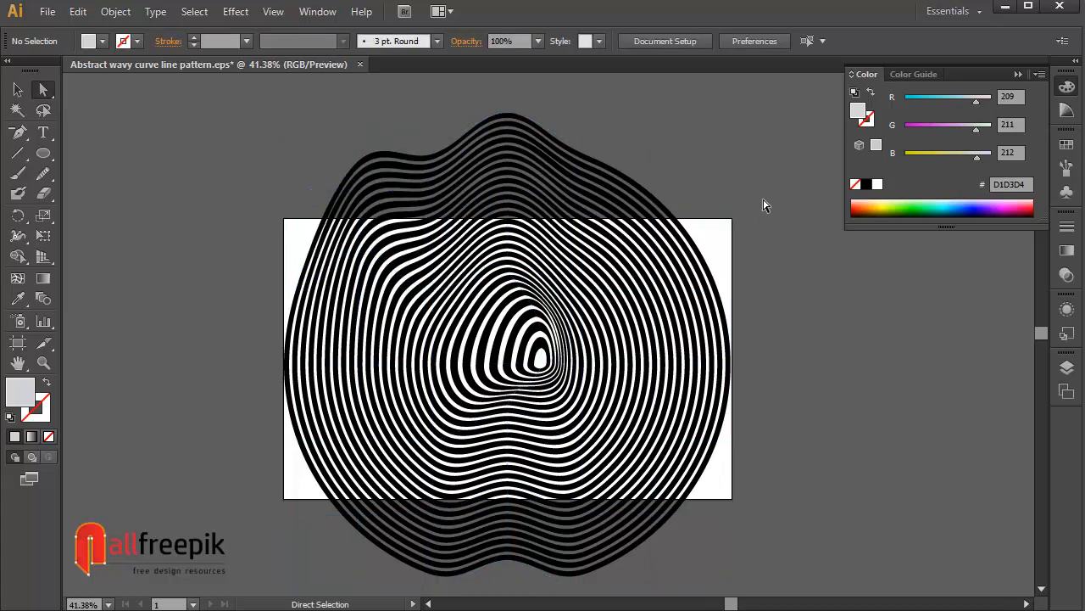
- Raise the upper three mesh points on both the right edge and its neighbouring inner vertical line
left_click(676, 294)
left_click_drag(662, 292, 686, 243)
left_click(814, 405)
- Pull the right edge's middle mesh point outward and move the edge point above it up and out beyond the artboard
left_click(723, 407)
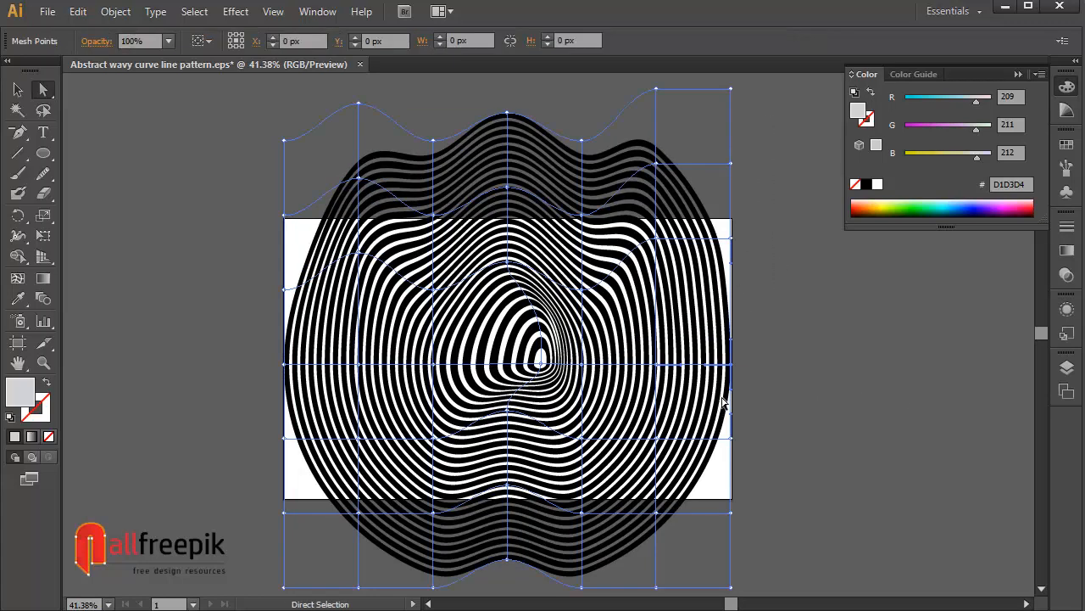
left_click_drag(731, 364, 789, 365)
left_click(860, 379)
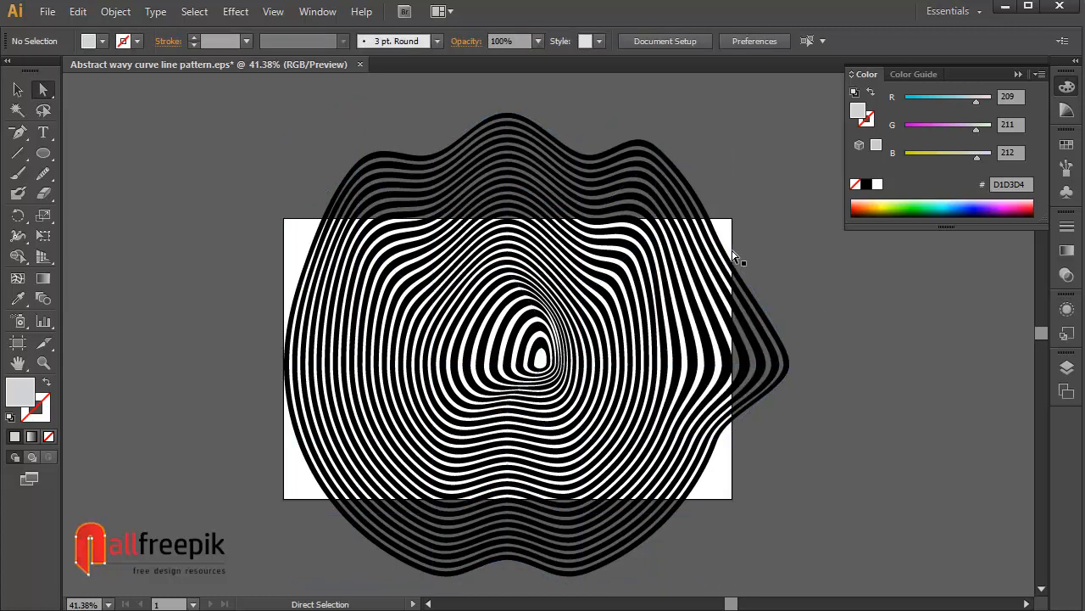
left_click_drag(734, 247, 751, 208)
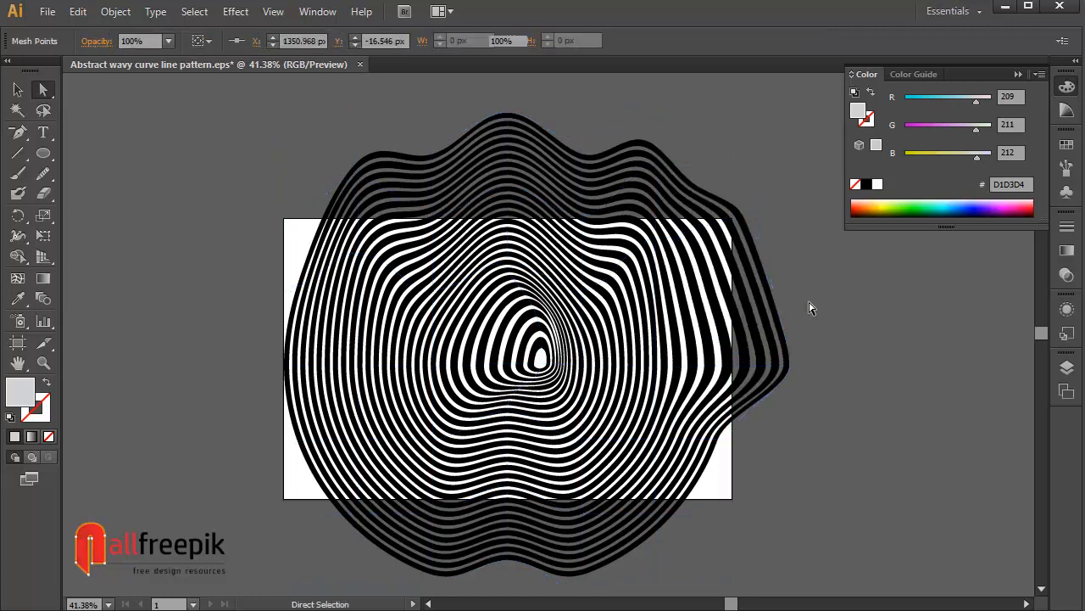
left_click(811, 307)
- Pull the lower-right inner mesh point down and outward, and stretch the right edge's second-lowest point far beyond the artboard
left_click_drag(656, 442, 700, 452)
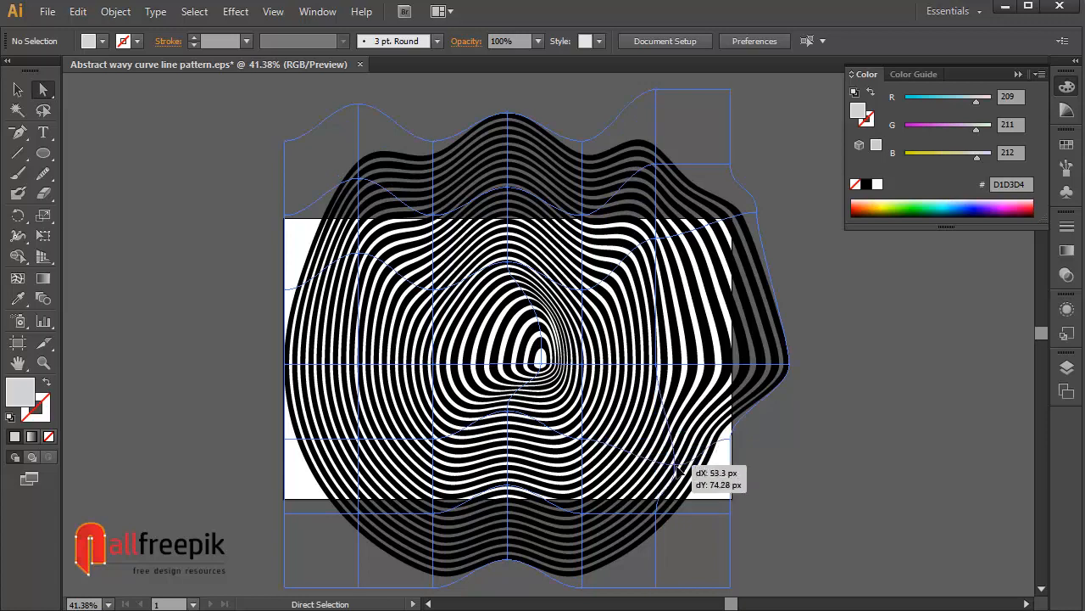
left_click(828, 512)
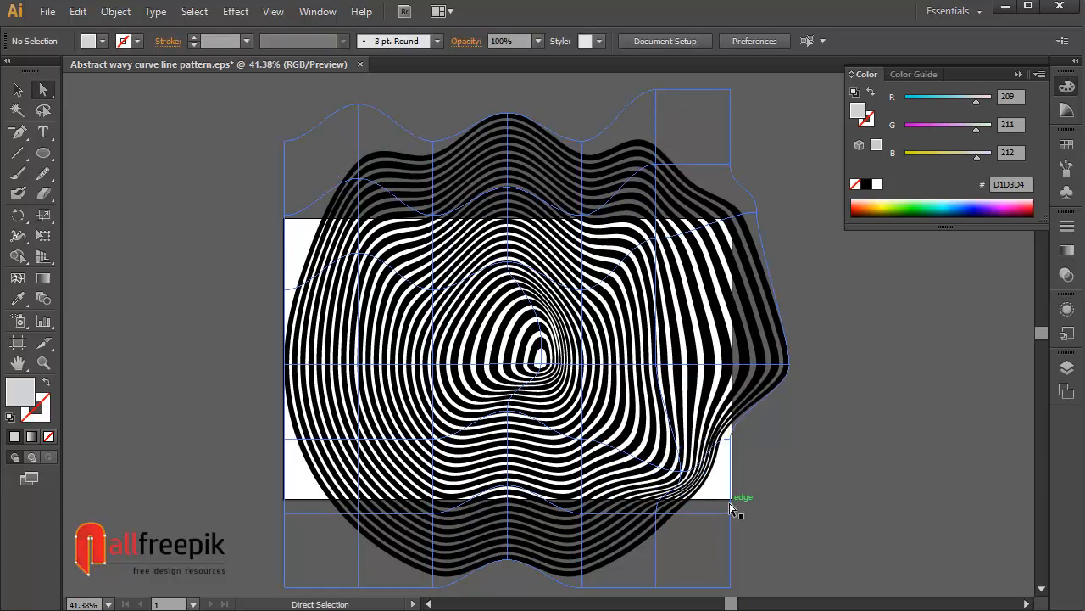
left_click_drag(732, 511, 871, 557)
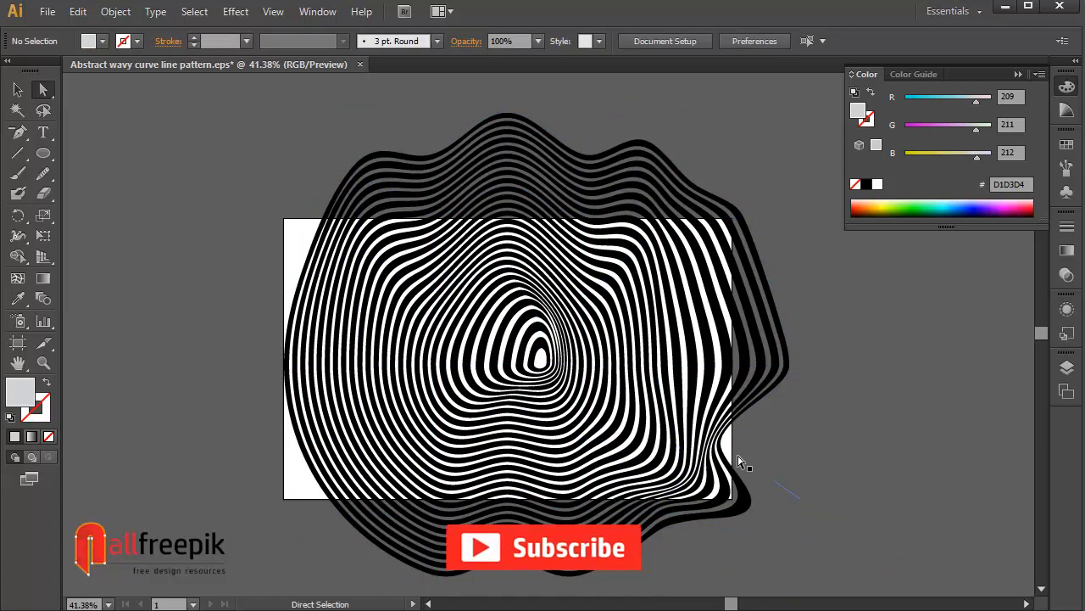
- Shift the right edge's middle and lower mesh points farther outward and refine the neighbouring inner points
left_click_drag(733, 435, 779, 435)
left_click(869, 436)
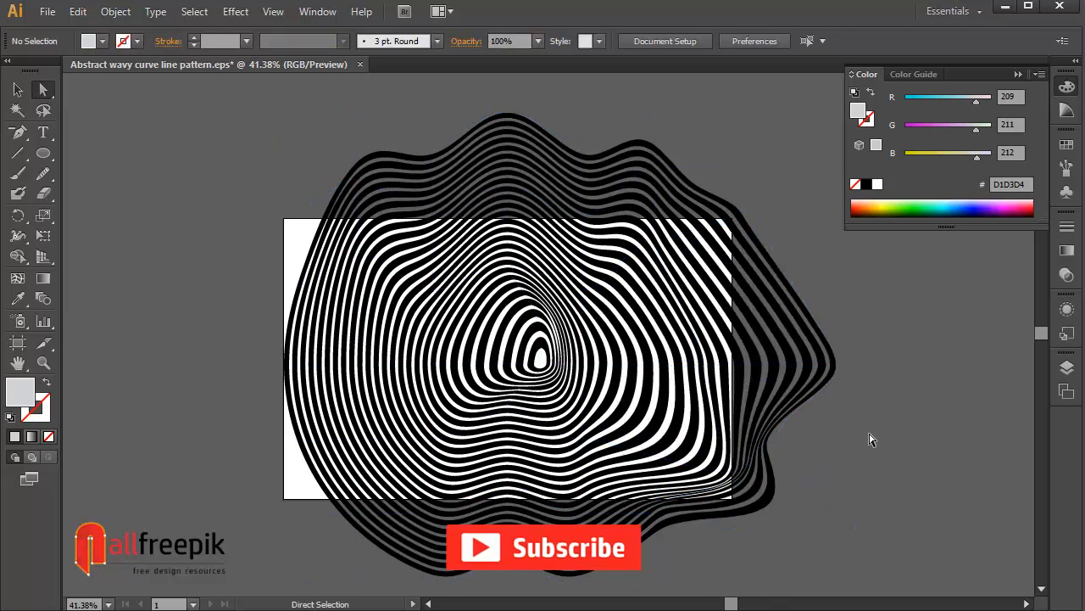
left_click_drag(723, 488, 732, 474)
mouse_move(670, 365)
left_mouse_down()
mouse_move(715, 359)
mouse_move(676, 365)
left_mouse_up()
left_click(911, 477)
- Pull the two lowest mesh points just right of centre downward and move the lower inner point left of centre to about X 518, Y 836 px
key("space")
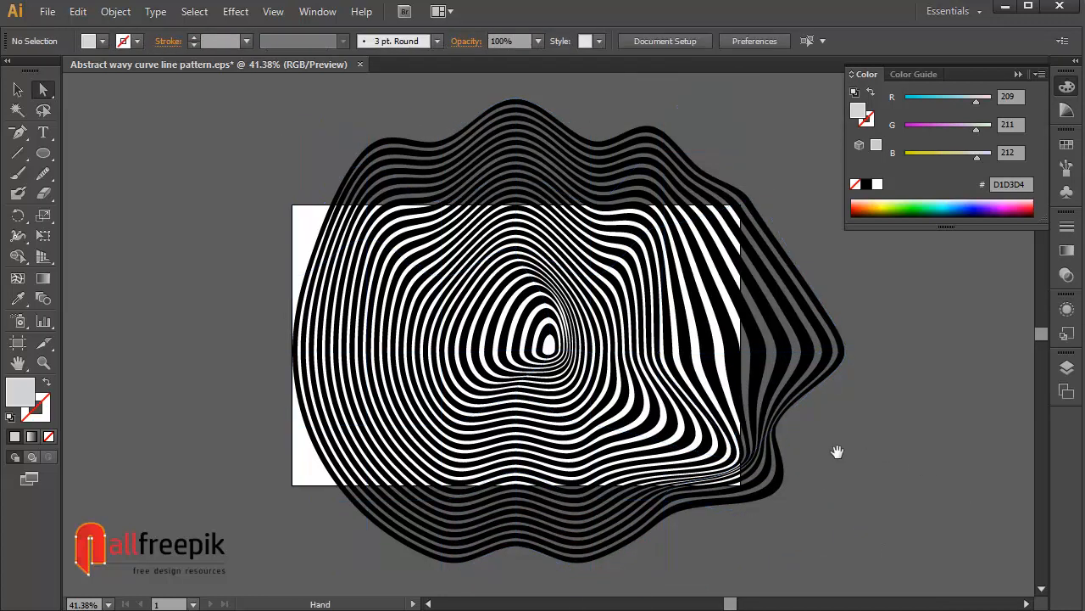
left_click_drag(696, 507, 695, 512)
left_click_drag(591, 509, 628, 576)
left_click(553, 566)
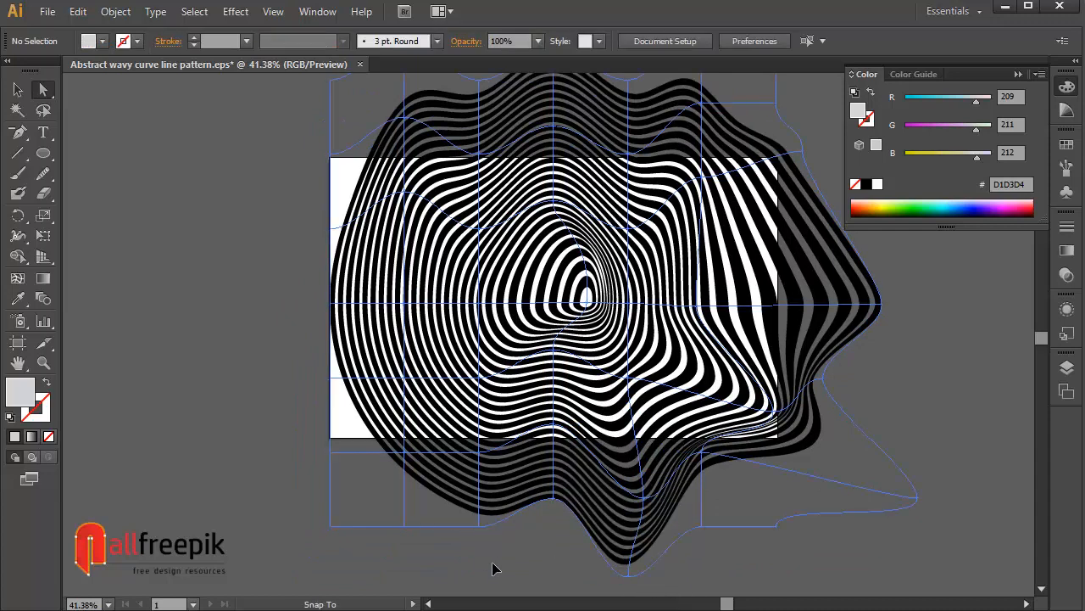
left_click(481, 485)
left_click_drag(479, 454, 504, 452)
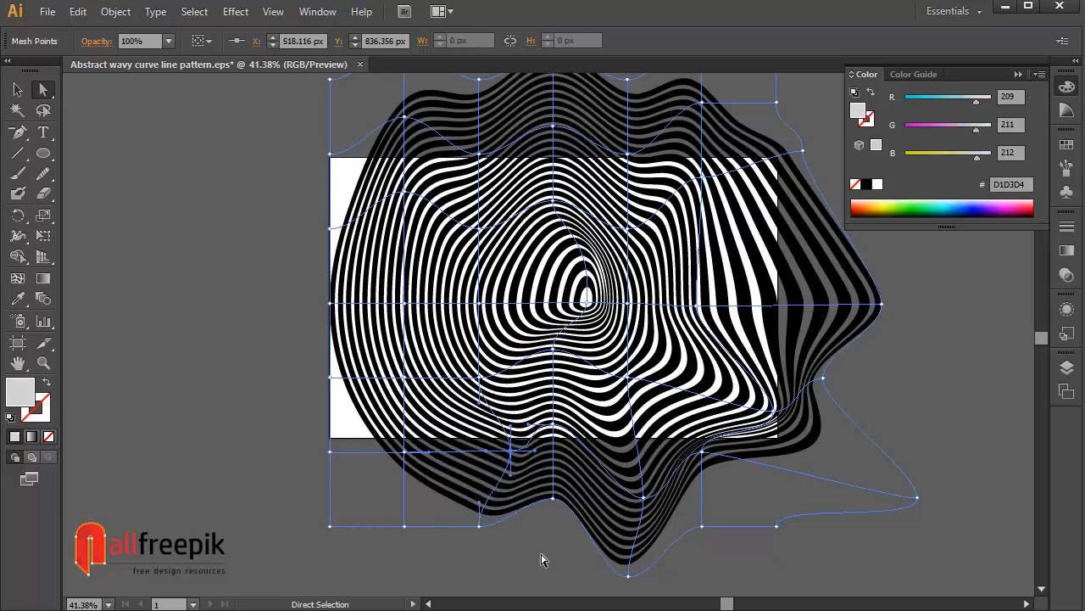
- Pull the left edge's middle mesh point outward and stretch the two edge points above it out beyond the artboard
left_click(541, 554)
left_click_drag(547, 550, 583, 562)
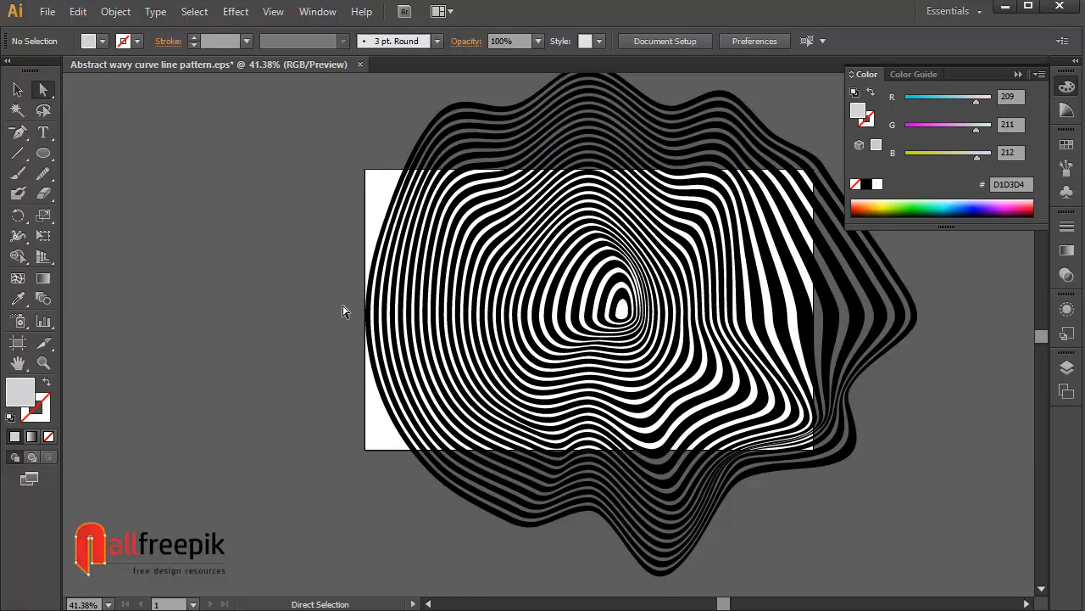
left_click(367, 317)
left_click_drag(367, 317, 312, 318)
left_click(310, 226)
left_click_drag(439, 204, 429, 202)
left_click_drag(367, 172, 285, 138)
left_click(329, 235)
left_click_drag(367, 240, 342, 240)
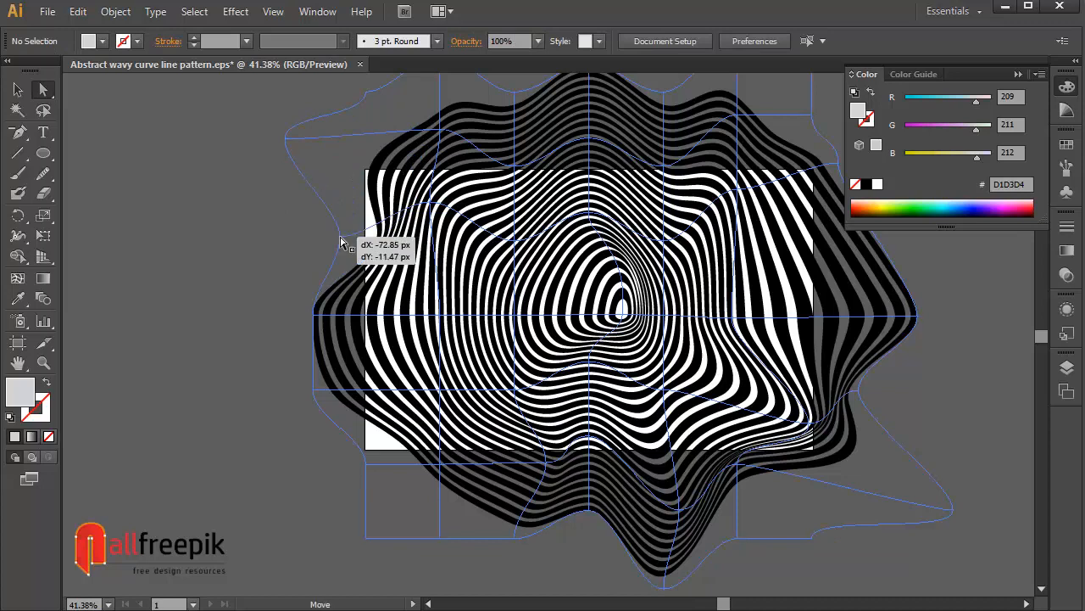
- Move the upper-left inner mesh point up and outward, and pull its inner neighbour down to about X 438, Y 293 px
left_click(273, 243)
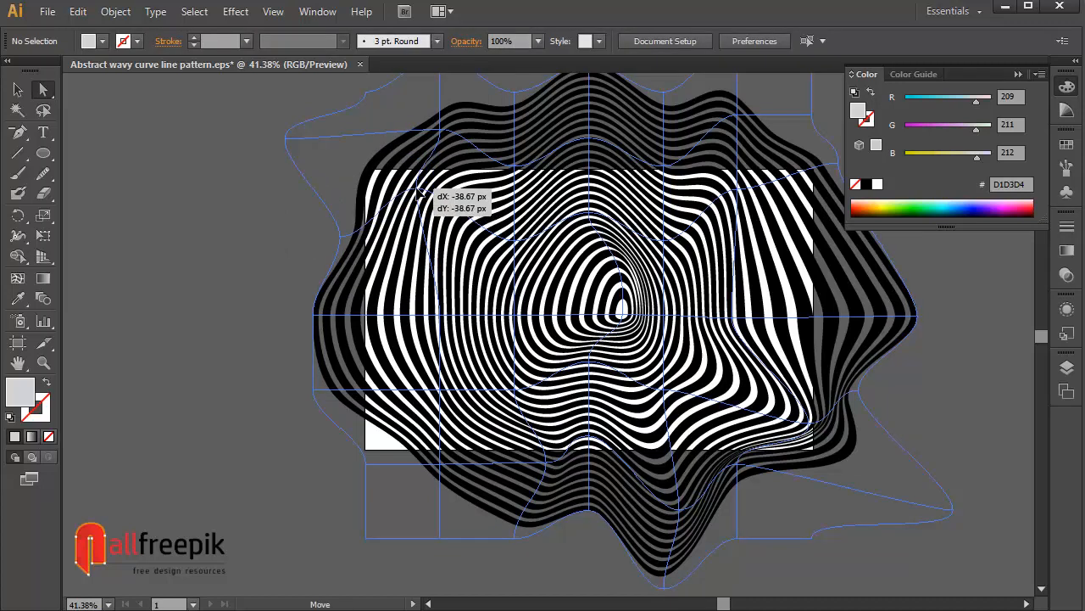
left_click(507, 242)
left_click_drag(513, 241, 519, 271)
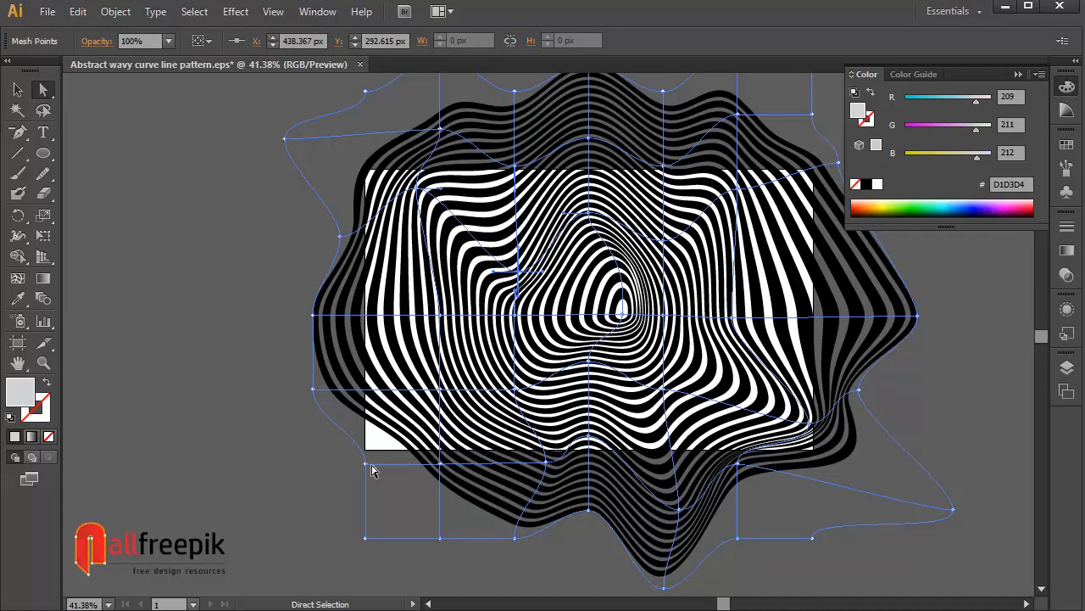
- Pull the lower-left edge and inner mesh points down and outward, and refine the inner points left of centre
left_click_drag(366, 464, 341, 502)
left_click_drag(442, 397, 410, 418)
left_click_drag(515, 390, 512, 374)
left_click_drag(518, 272, 515, 276)
- Nudge the upper inner mesh point right of centre and shift the middle-row inner point near the right side slightly
left_click_drag(697, 257, 593, 304)
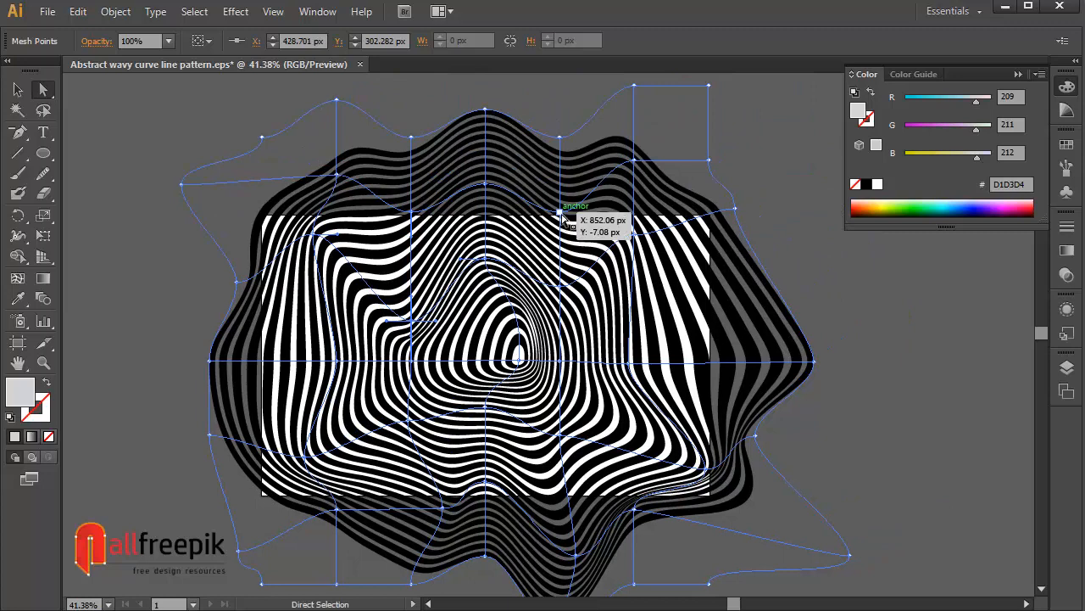
left_click_drag(559, 212, 561, 214)
left_click(799, 305)
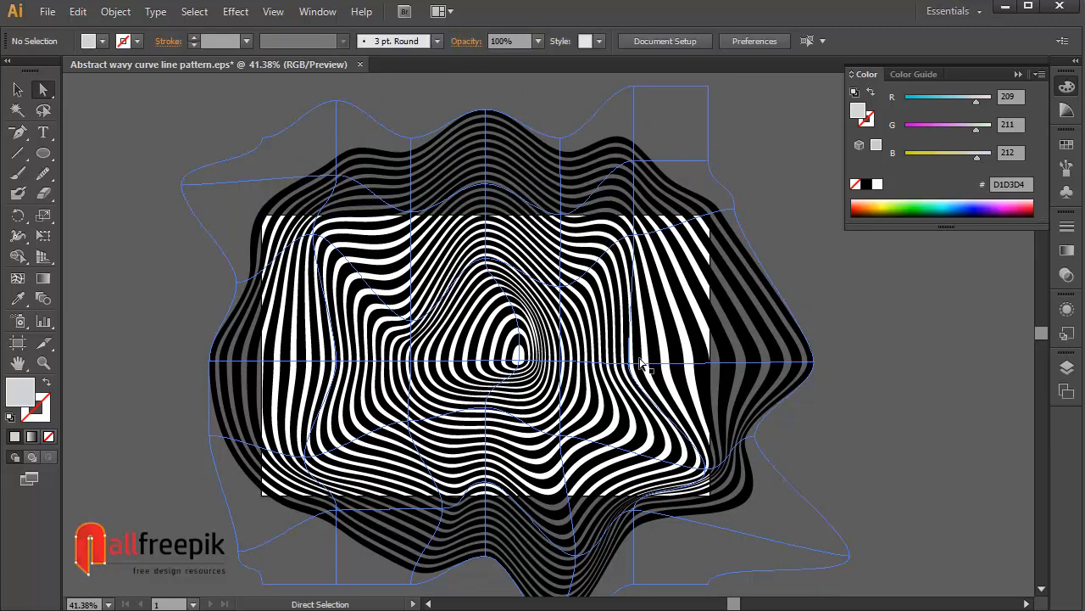
left_click_drag(628, 363, 625, 359)
left_click(848, 307)
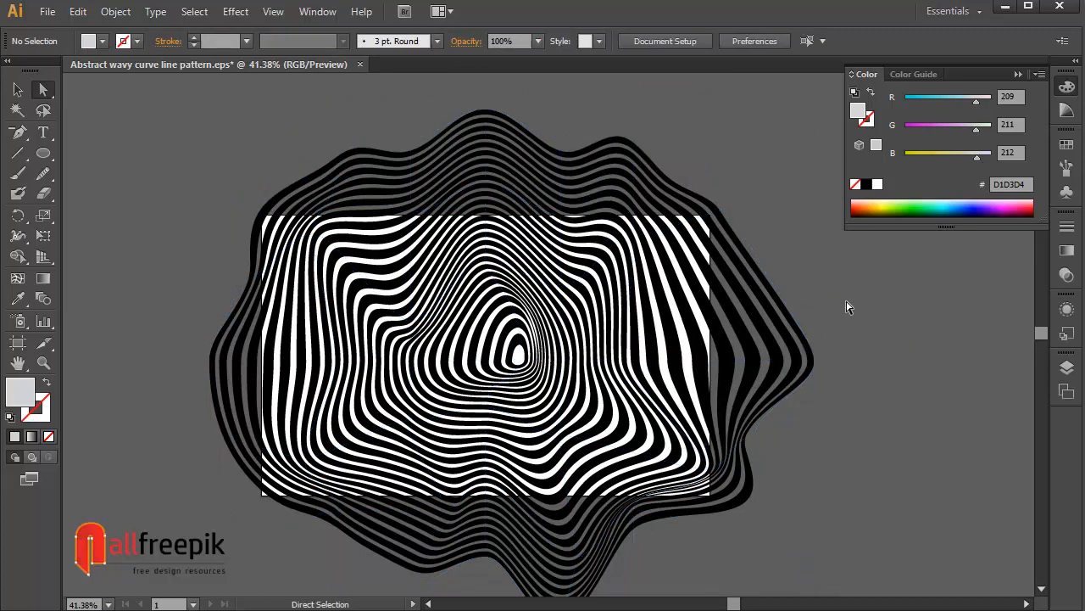
key("ctrl+z")
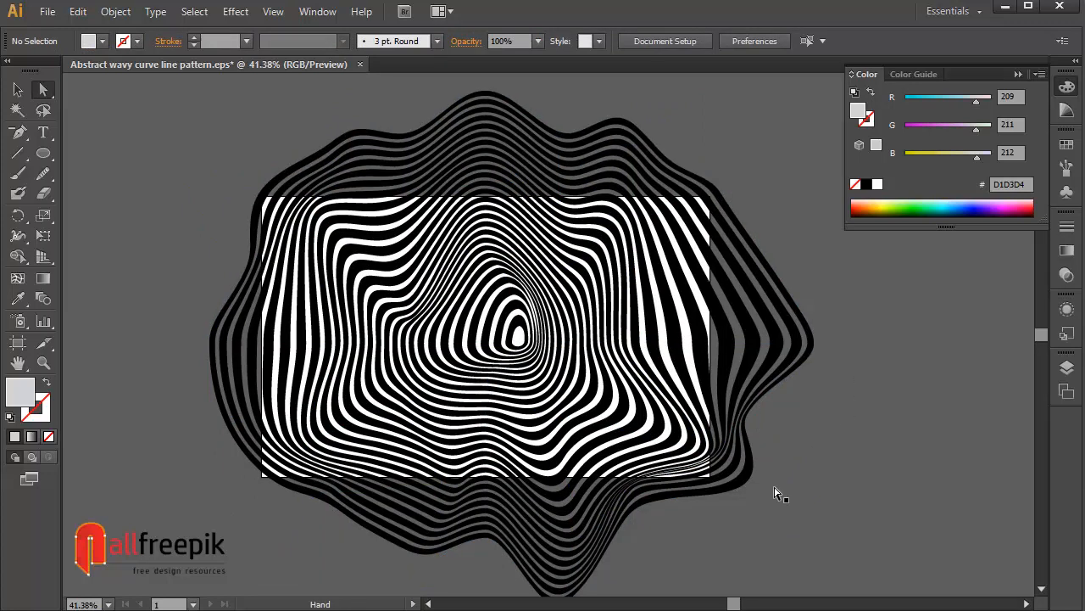
key("ctrl+z")
- Move the lower inner mesh point right of centre to about X 878, Y 602 px and raise the lower-right mesh points
left_click_drag(567, 424, 577, 416)
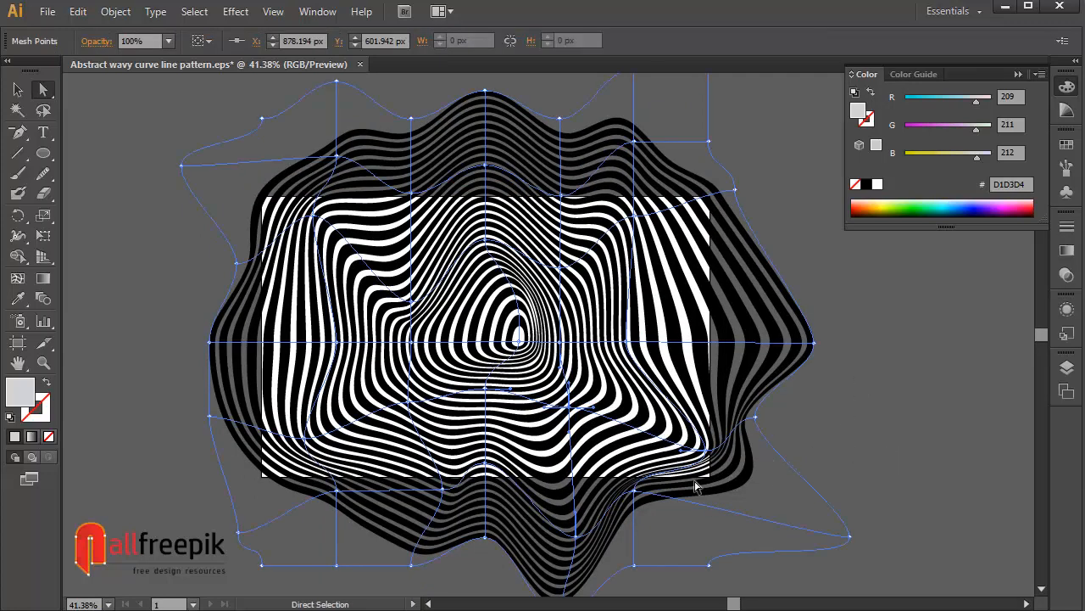
mouse_move(640, 496)
left_mouse_down()
mouse_move(645, 434)
mouse_move(647, 512)
left_mouse_up()
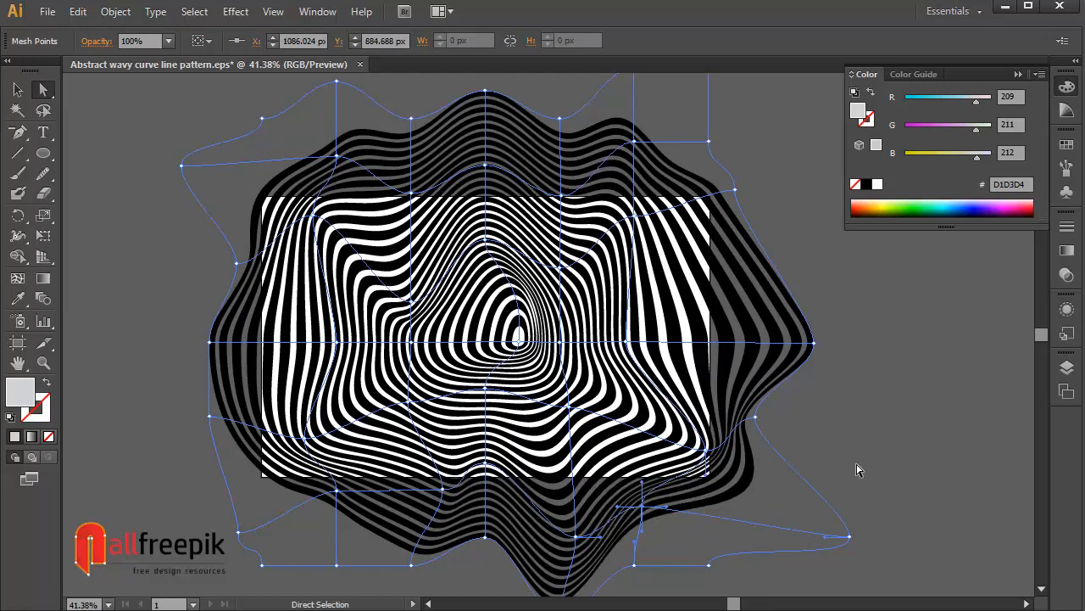
left_click_drag(707, 450, 709, 423)
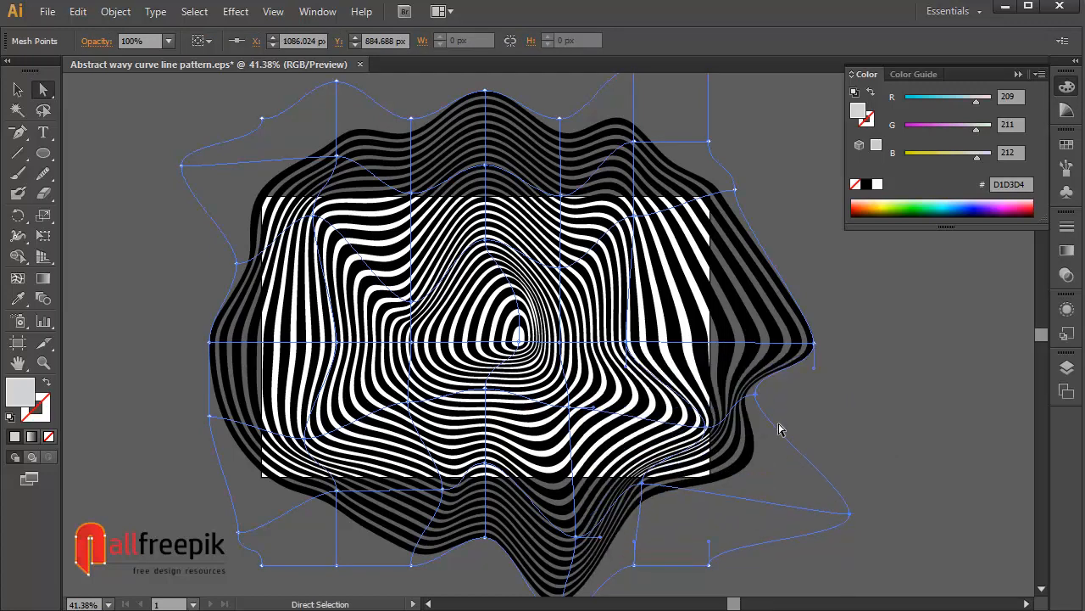
left_click(856, 398)
key("space")
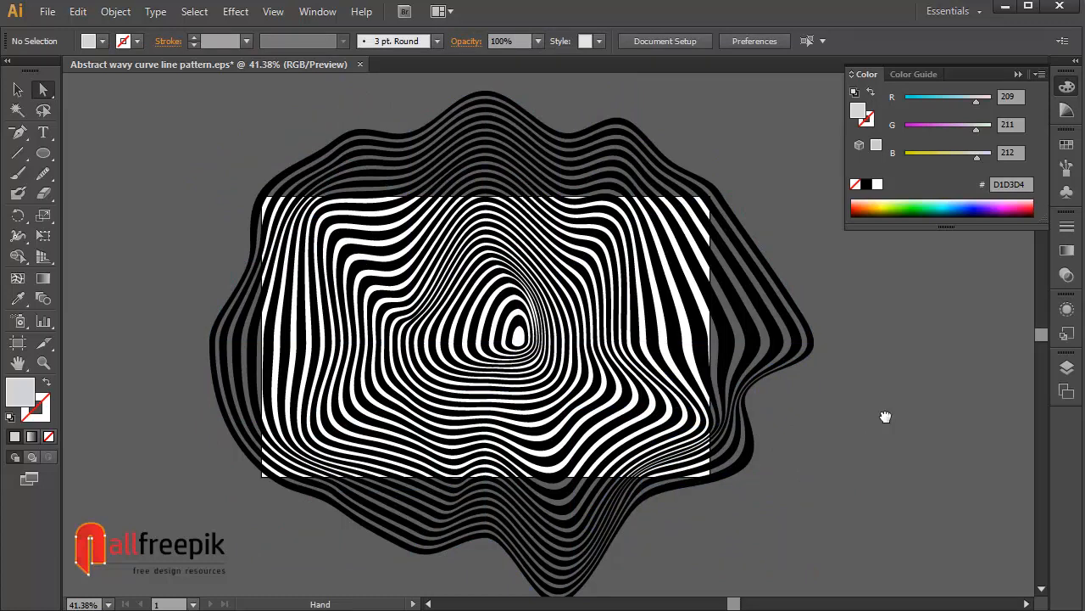
- Pull the lower-left inner mesh point down and outward to the artboard's lower-left corner
left_click_drag(885, 416, 909, 420)
left_click_drag(332, 448, 291, 486)
left_click(915, 434)
key("space")
left_click_drag(918, 429, 904, 445)
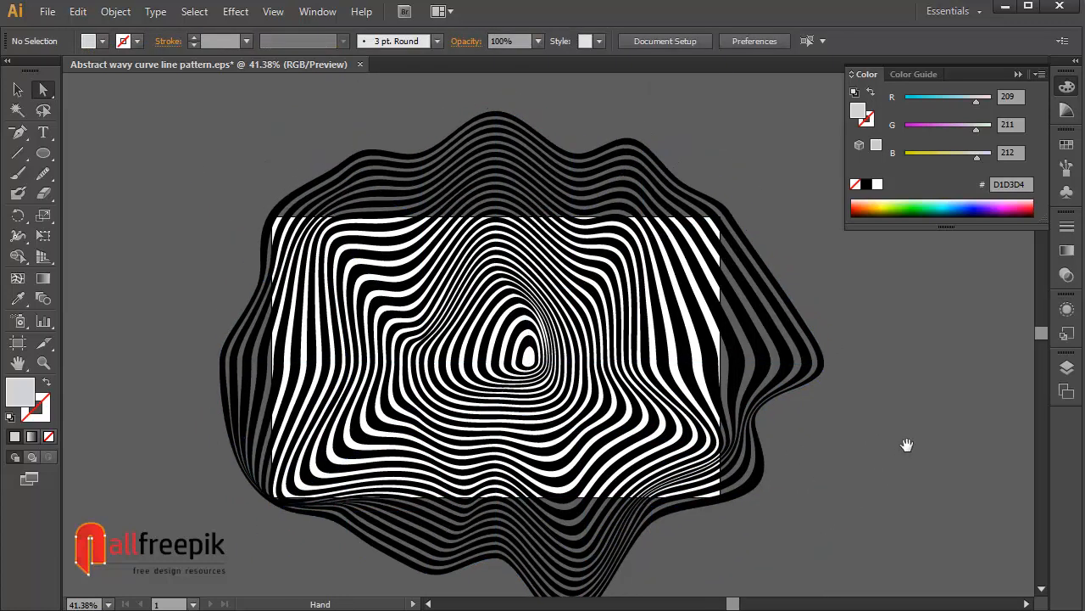
- Raise the lower inner mesh point left of centre and pull the middle-row point above it up toward the centre
left_click_drag(432, 429, 432, 414)
left_click(950, 411)
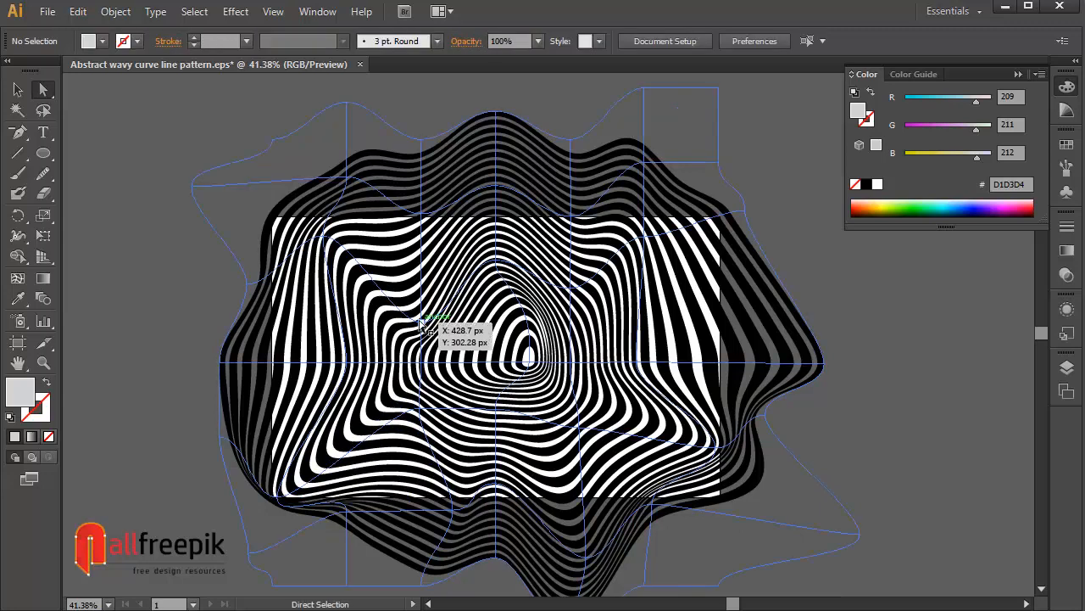
left_click_drag(429, 370, 476, 348)
left_click(917, 430)
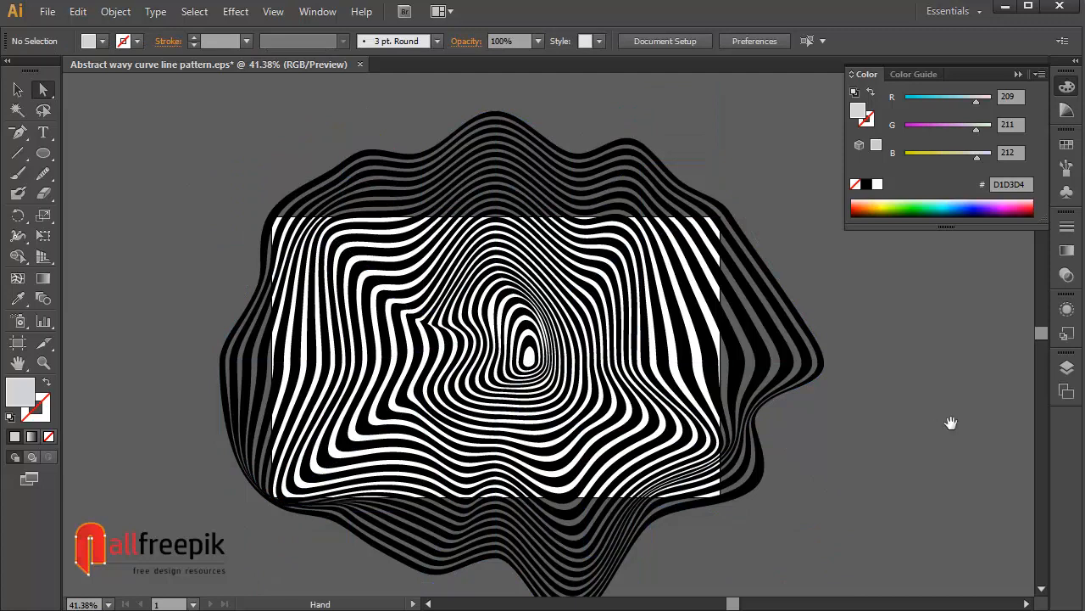
- Bend the curve below the upper-left inner mesh point by stretching its lower direction handle down and inward
left_click_drag(950, 427, 917, 430)
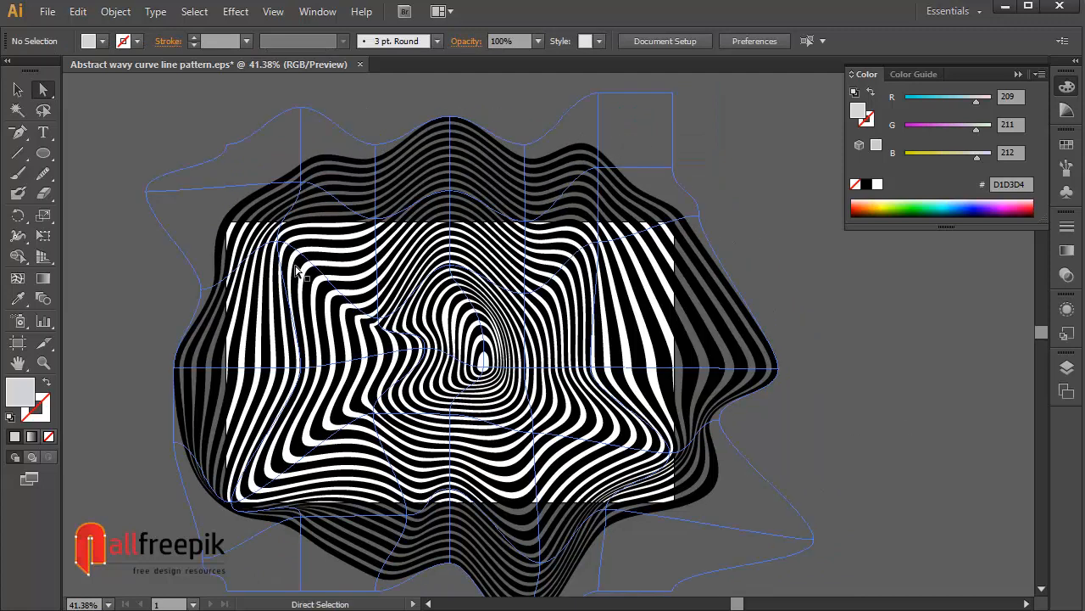
left_click(281, 241)
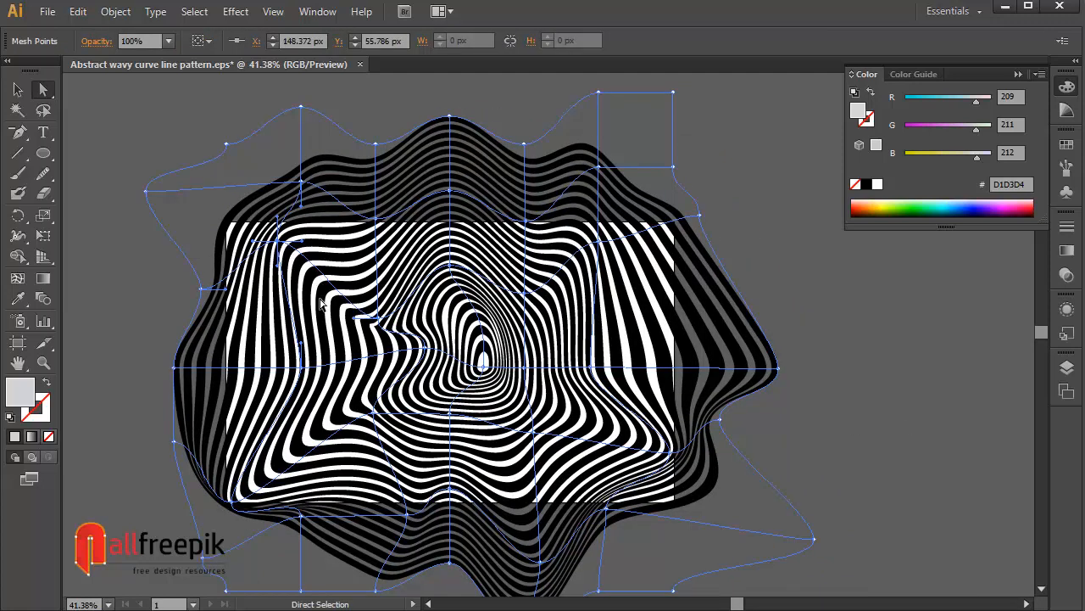
left_click_drag(281, 270, 349, 309)
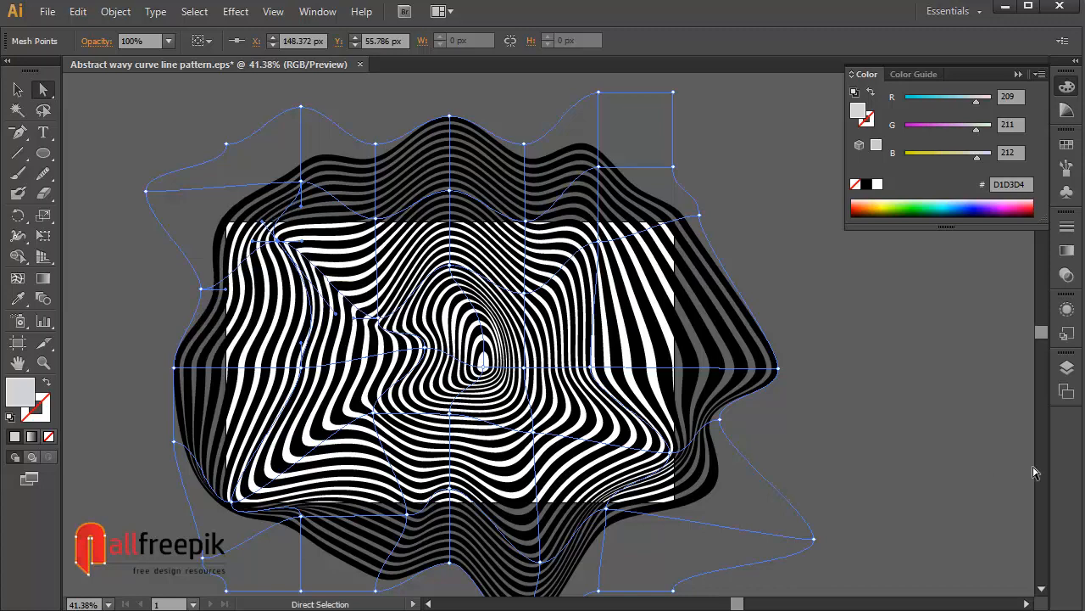
left_click(973, 426)
- Move the right edge's upper mesh point up and outward, and raise the middle-row inner point on the right side
left_click_drag(971, 412, 960, 414)
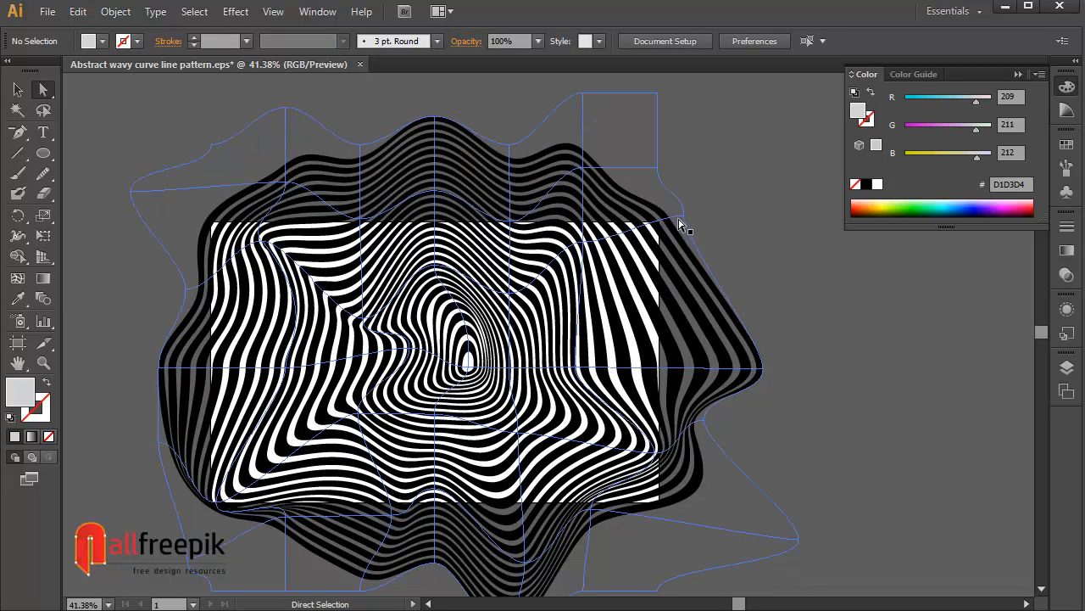
left_click_drag(687, 219, 721, 179)
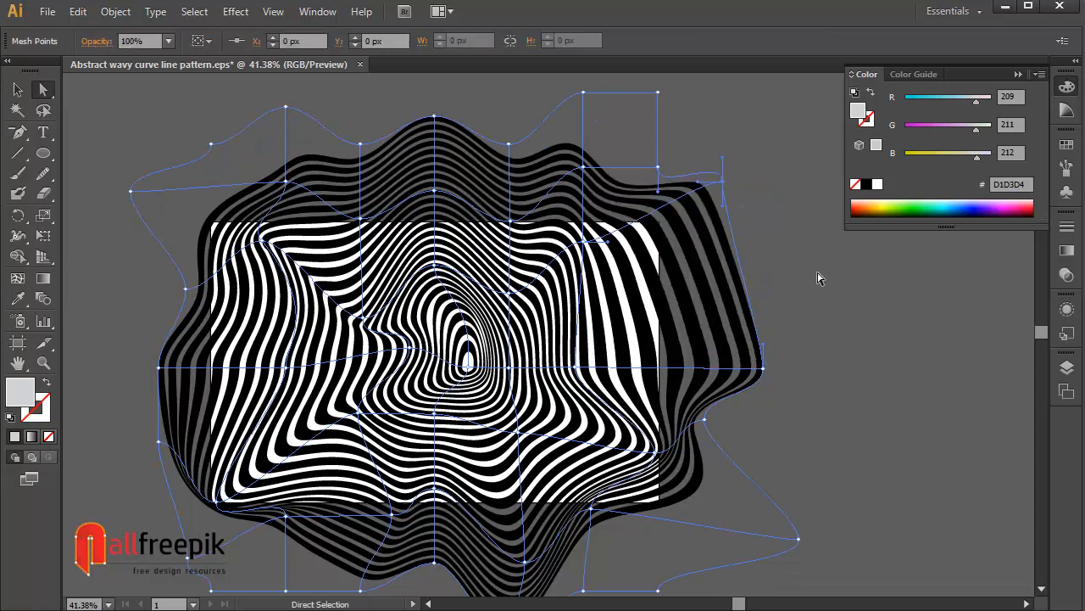
left_click(833, 327)
left_click_drag(583, 369, 583, 337)
left_click(864, 365)
left_click_drag(938, 450, 944, 434)
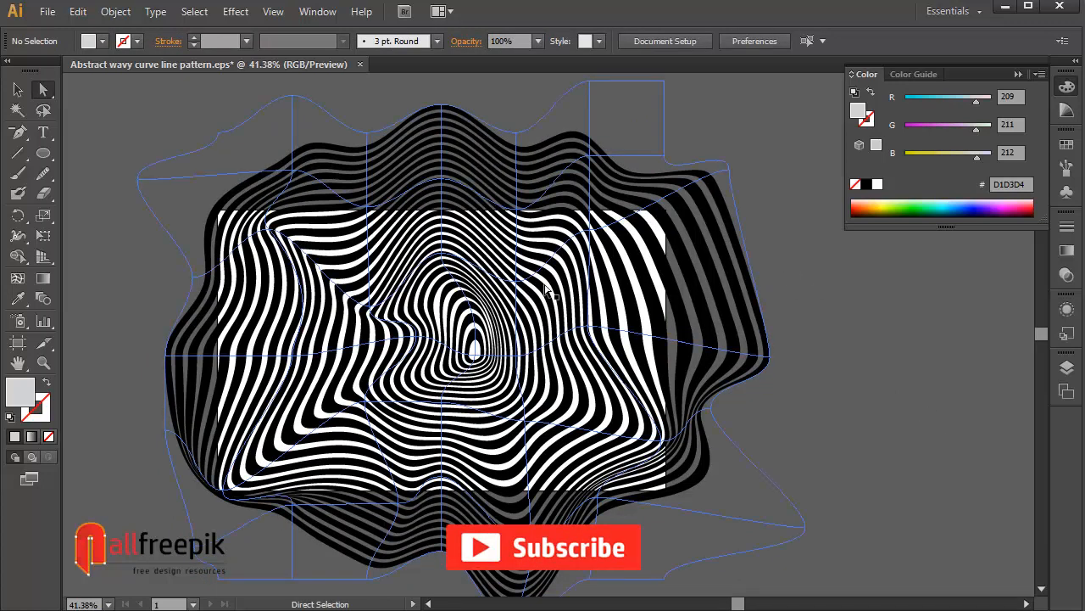
- Raise the centre mesh point to about X 740, Y 380 px and lengthen the lower handle of the point above it
left_click_drag(475, 360, 477, 347)
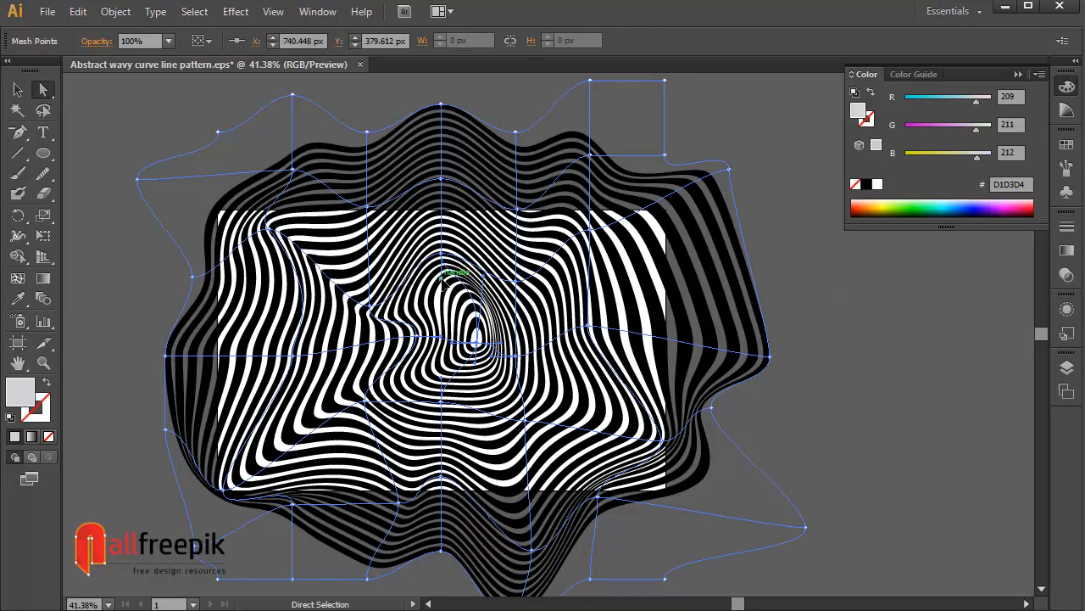
left_click_drag(441, 276, 441, 303)
left_click(926, 387)
key("space")
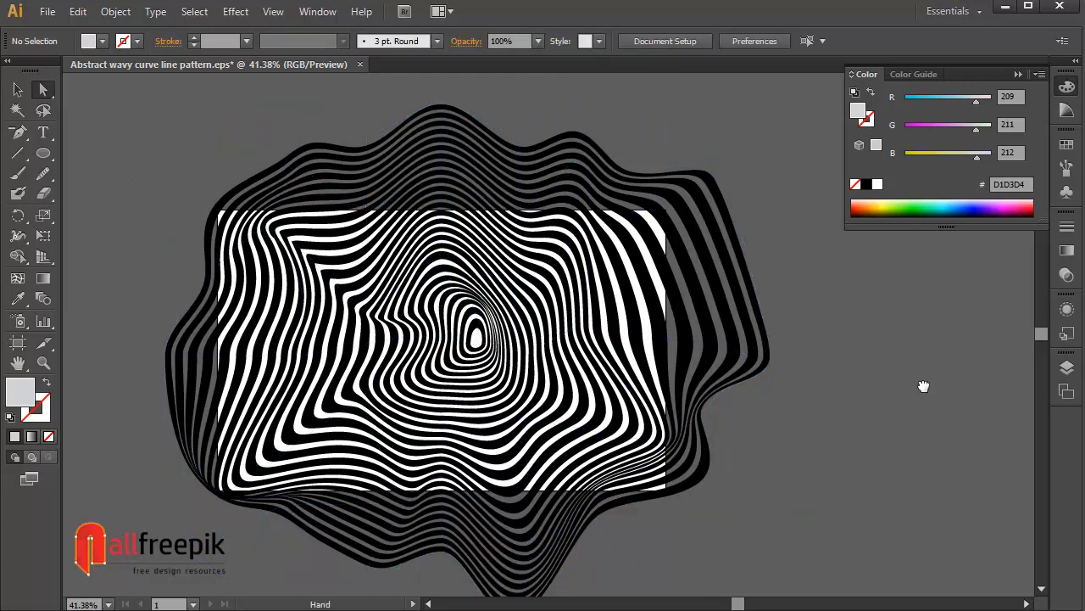
left_click_drag(924, 387, 907, 398)
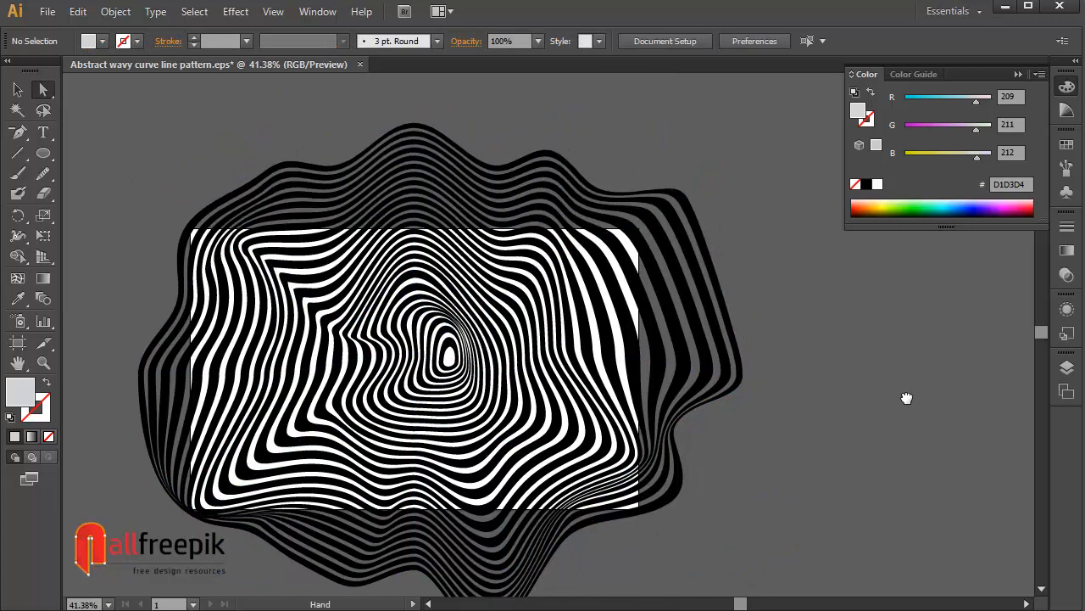
- Select the whole envelope mesh artwork and expand it into editable paths
left_click(43, 156)
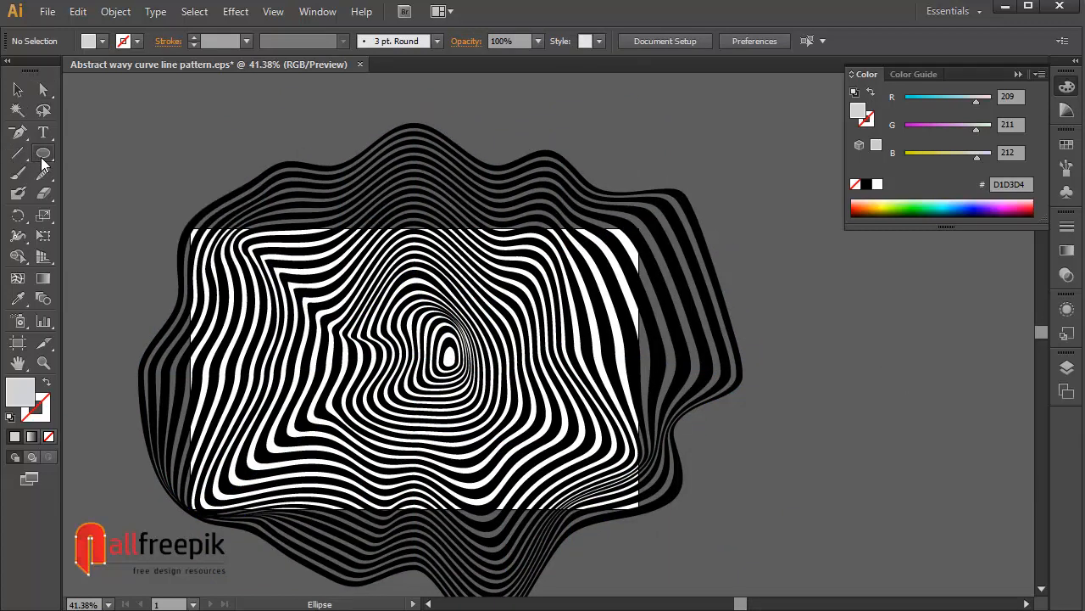
left_click(18, 89)
left_click(372, 200)
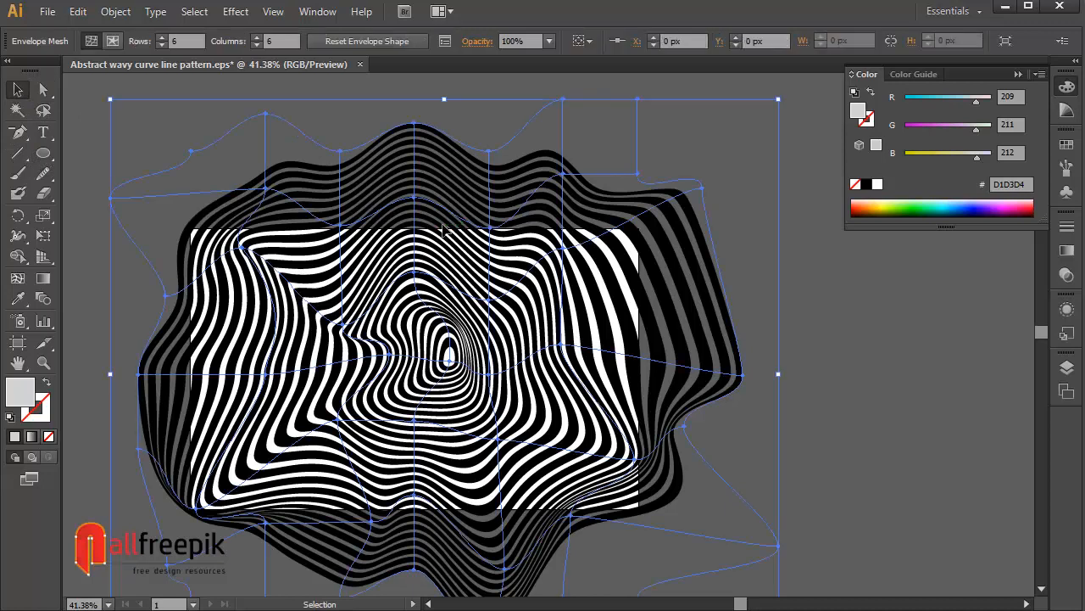
left_click(117, 12)
left_click(149, 191)
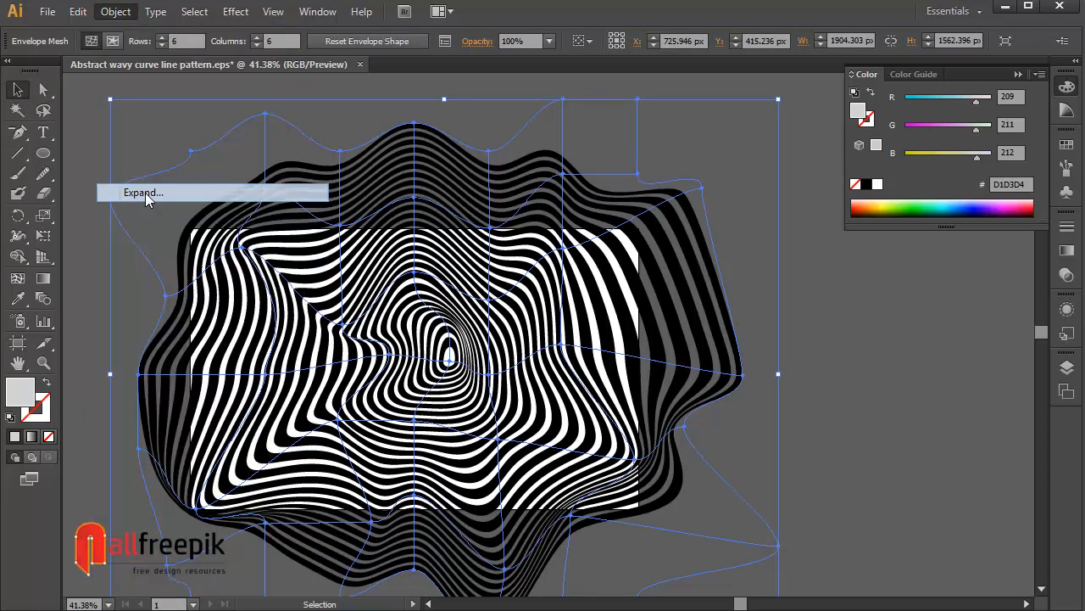
left_click(447, 410)
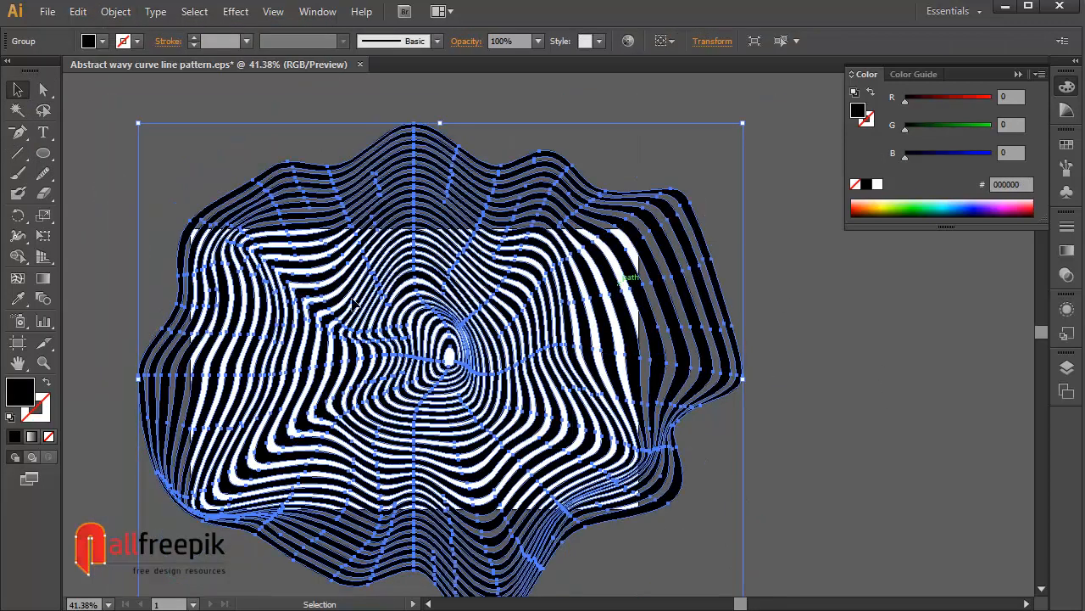
- Fill the expanded wavy lines with dark blue, R 0, G 25, B 100, and deselect them
left_click(103, 41)
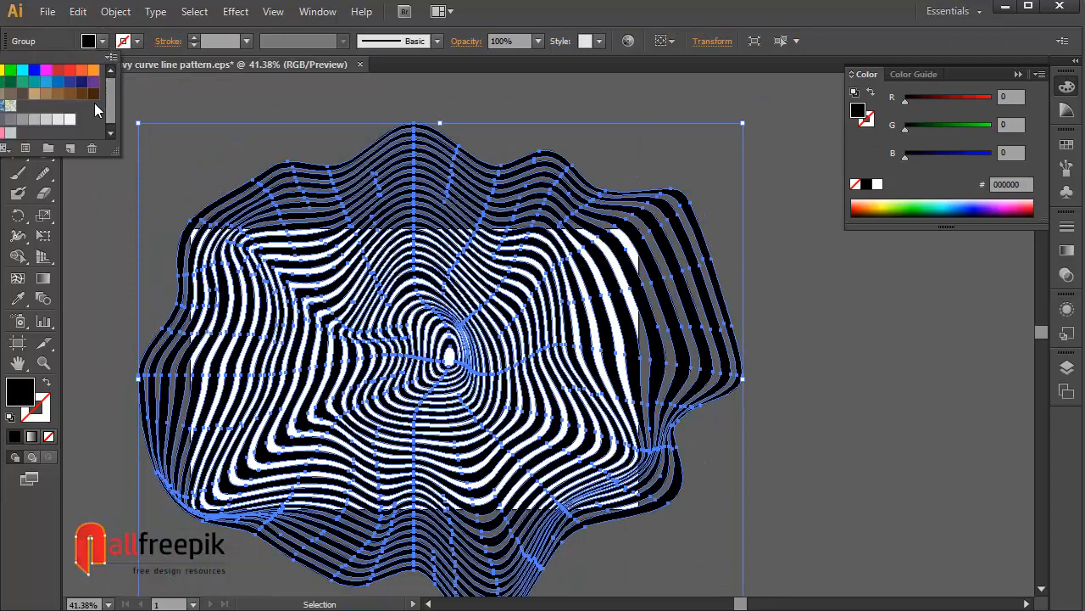
left_click(84, 83)
left_click(219, 159)
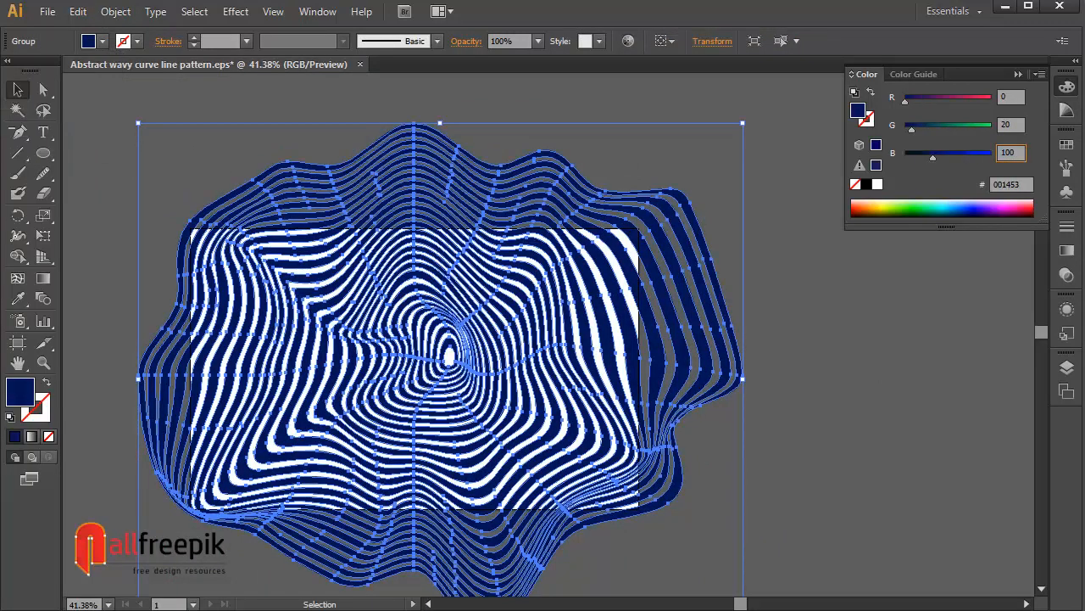
key("shift+Tab")
type("25")
key("Tab")
key("shift+Tab")
key("shift+Tab")
left_click(889, 427)
left_click_drag(889, 427, 884, 415)
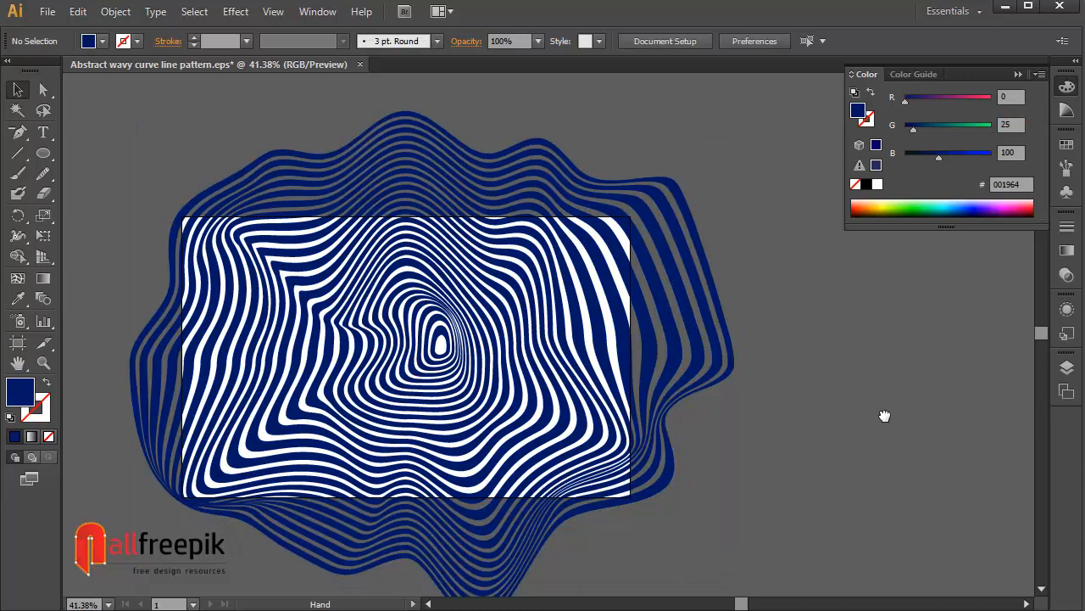
- Draw a rectangle covering the artboard and use it as a clipping mask for the wavy line artwork
left_click_drag(51, 154, 119, 150)
left_click_drag(181, 218, 632, 497)
key("v")
key("ctrl+a")
right_click(544, 182)
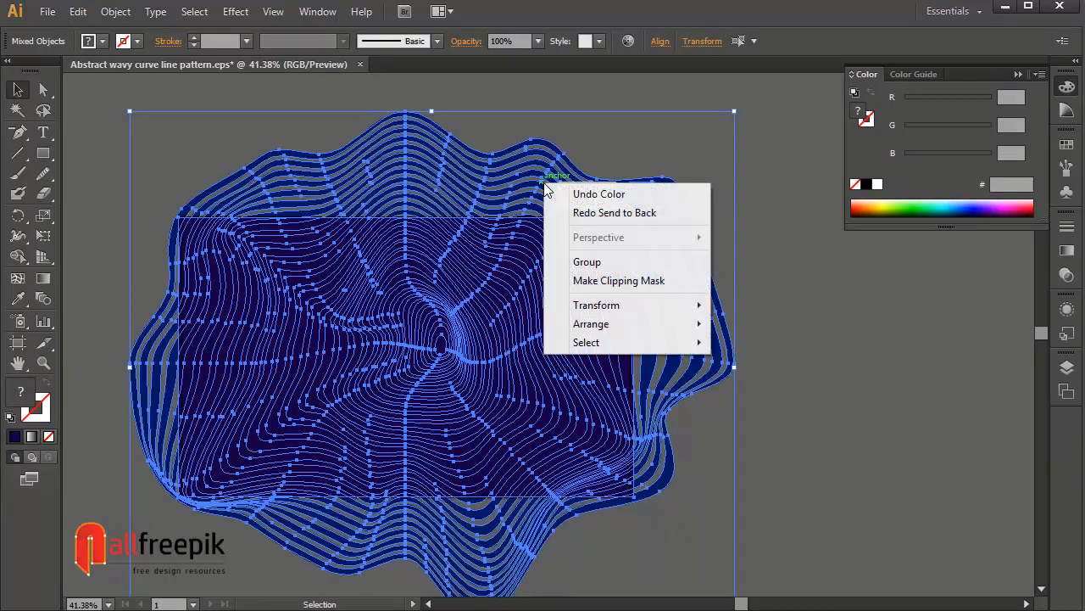
left_click(597, 288)
key("ctrl+shift+a")
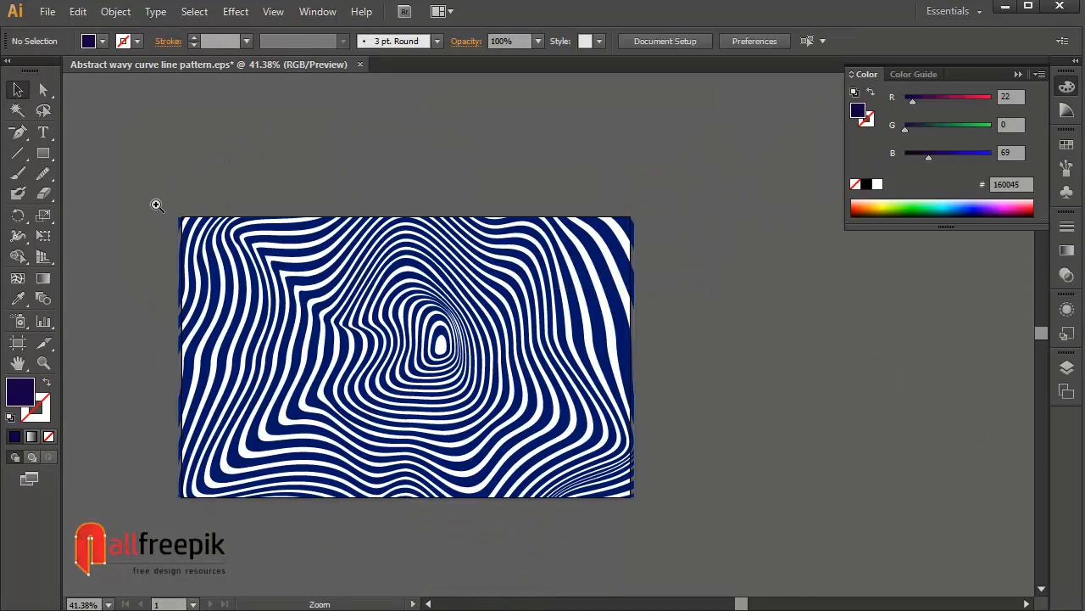
- Enlarge the view of the clipped pattern to inspect its curves and the artboard edges
left_click_drag(555, 473, 684, 531)
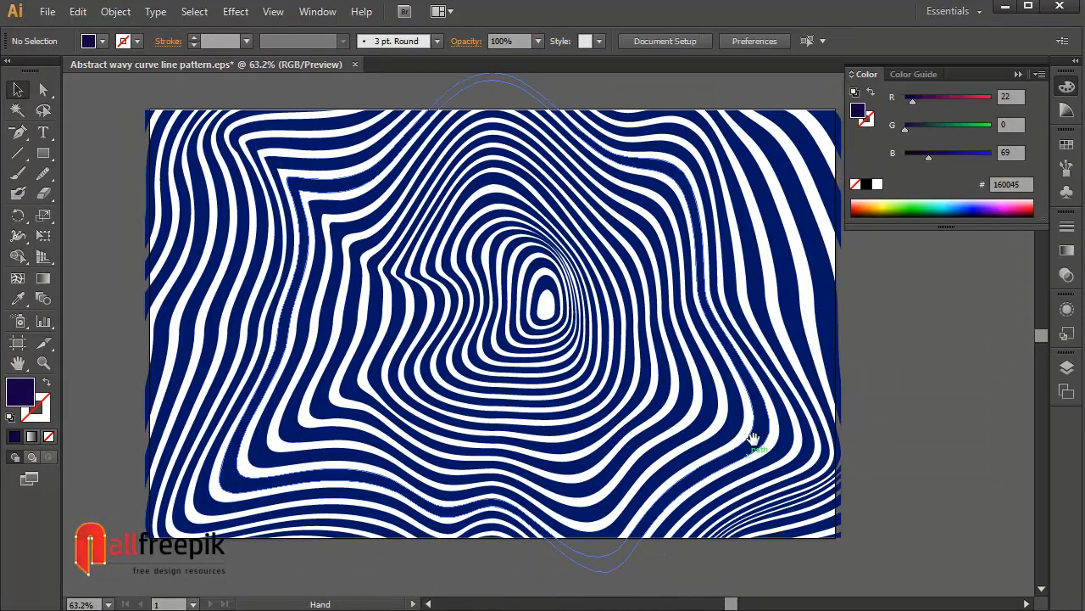
left_click_drag(937, 385, 935, 390)
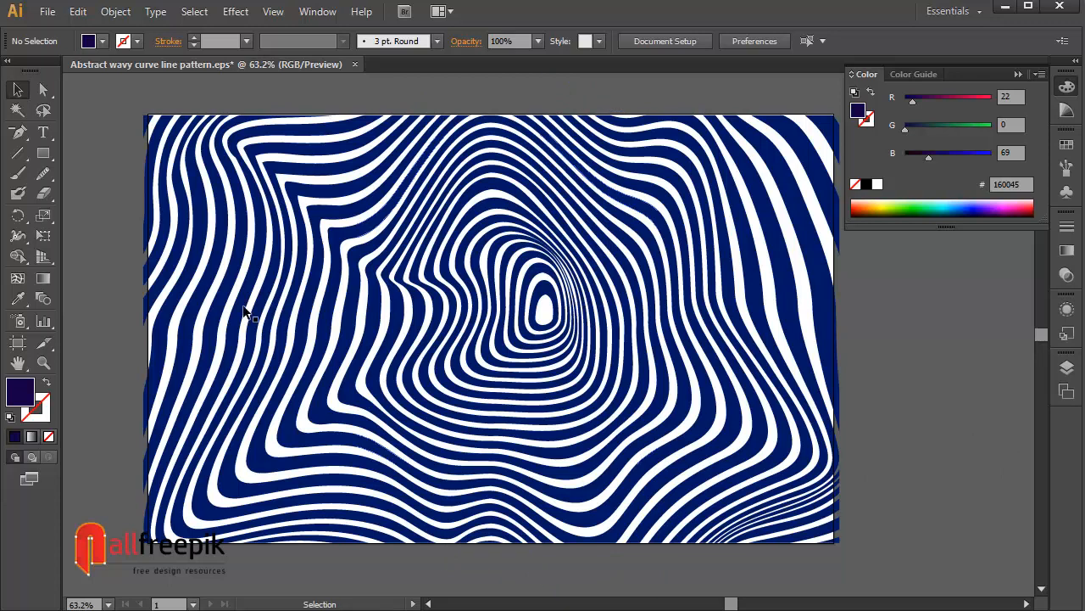
left_click(950, 320)
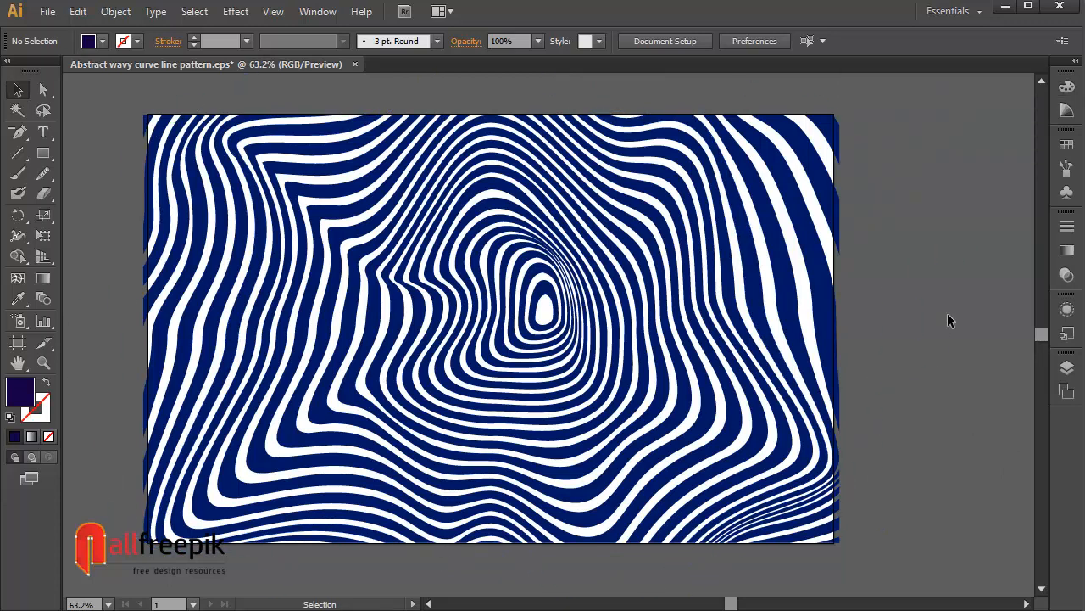